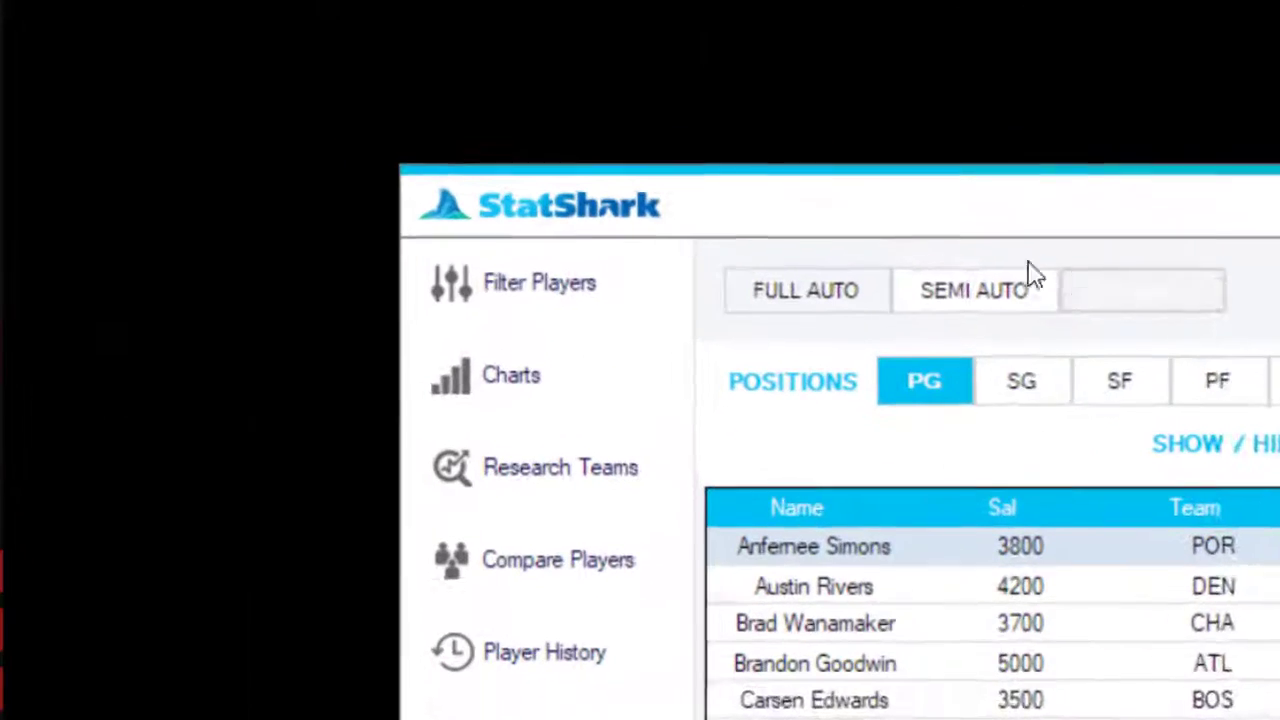
Open the player filters and look through the stat ranges for all positions.
{"action": "left_click", "coordinate": [588, 299]}
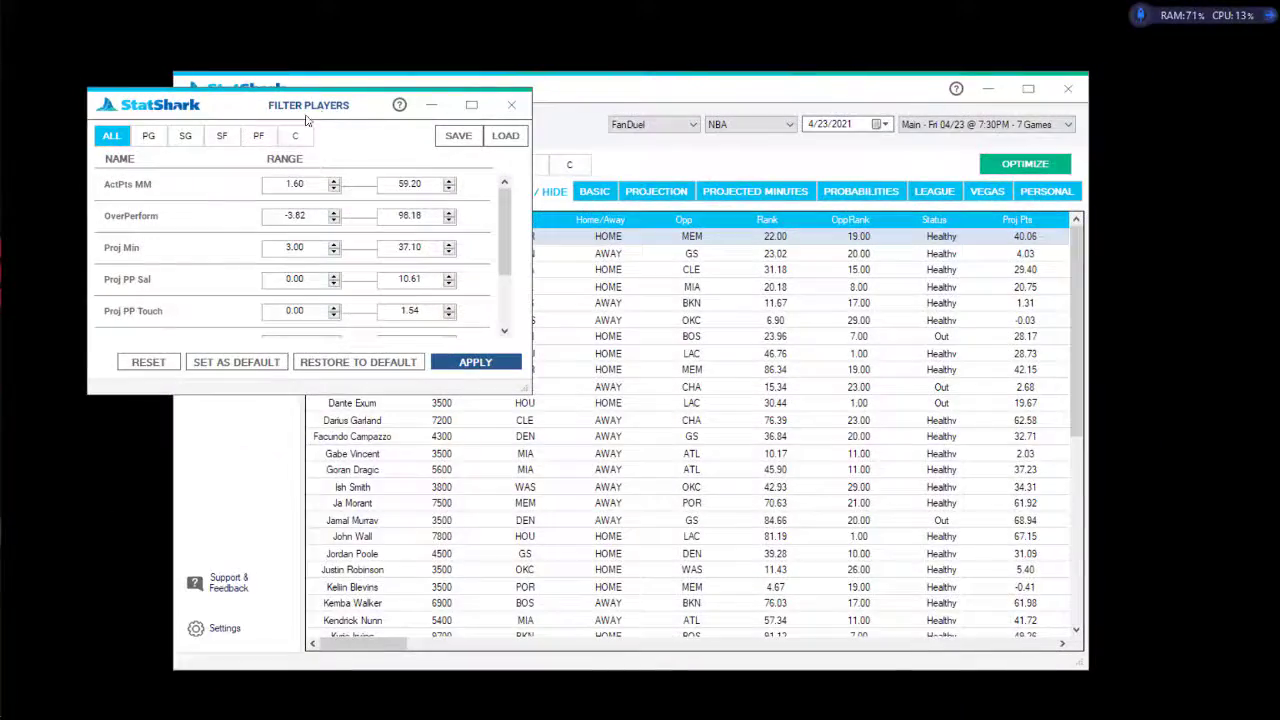
{"action": "left_click_drag", "start_coordinate": [307, 117], "coordinate": [450, 135]}
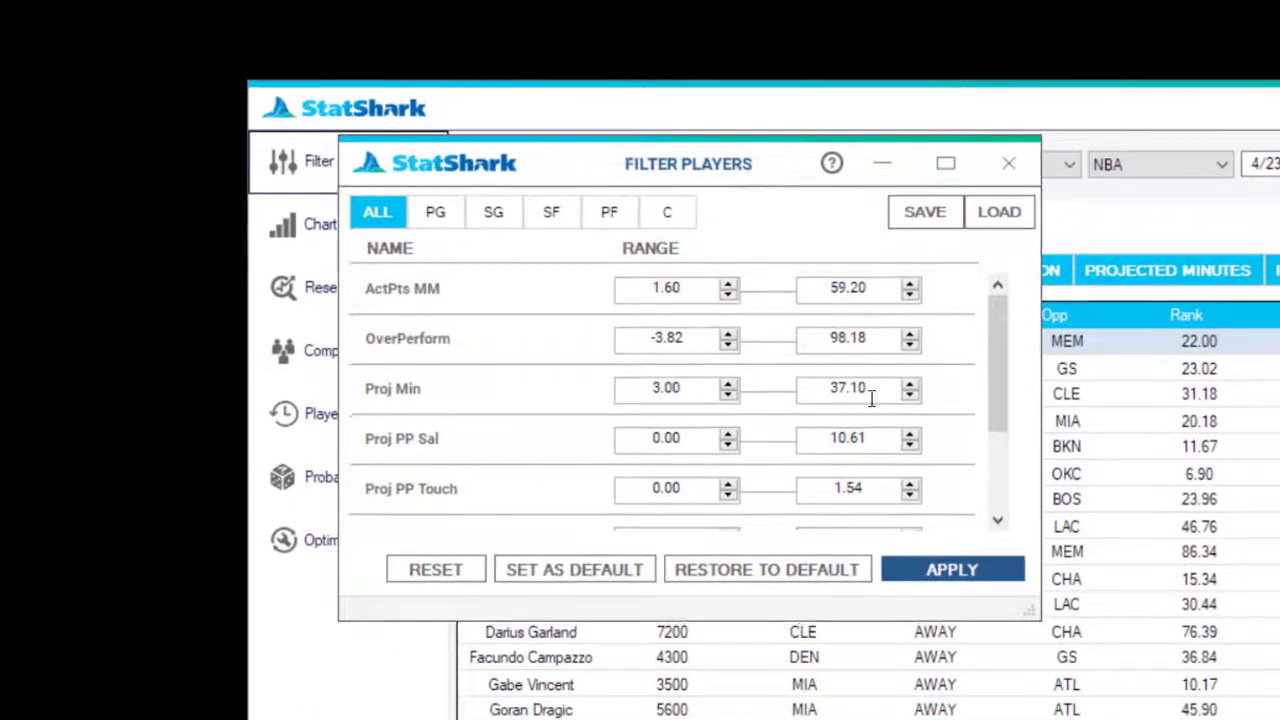
{"action": "mouse_move", "coordinate": [1010, 360]}
{"action": "left_mouse_down"}
{"action": "mouse_move", "coordinate": [1010, 455]}
{"action": "mouse_move", "coordinate": [998, 283]}
{"action": "left_mouse_up"}
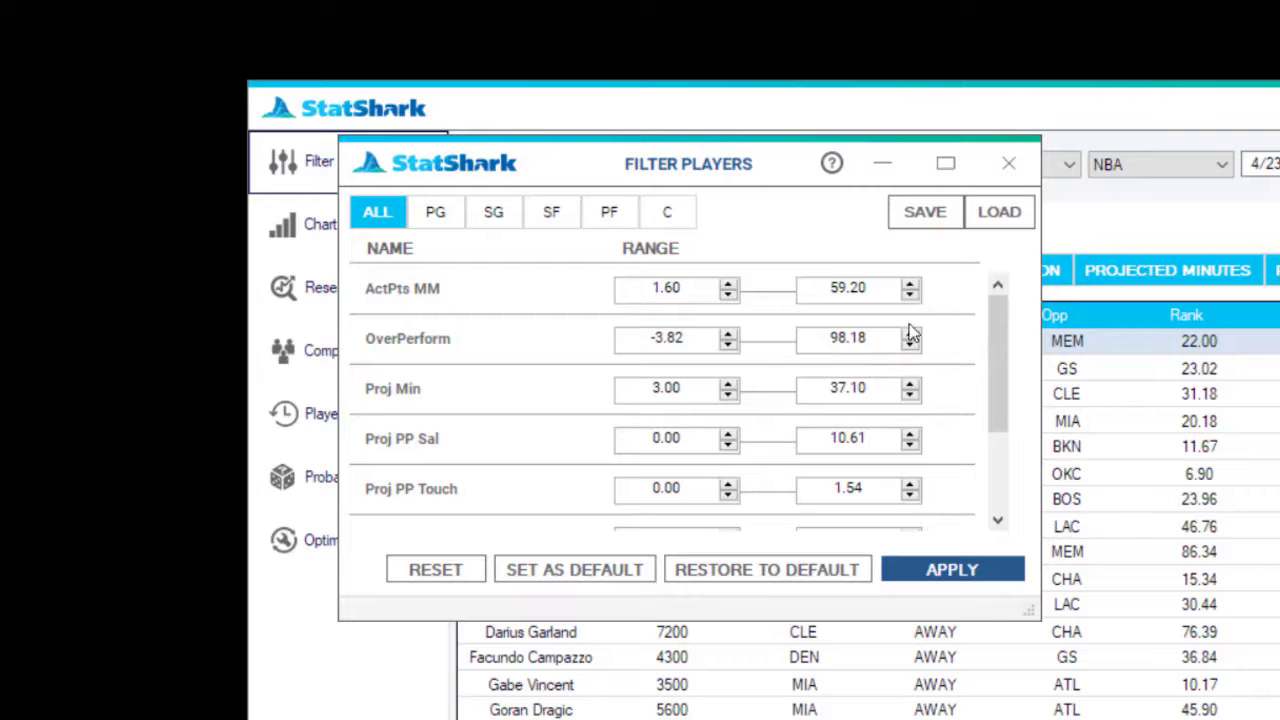
{"action": "mouse_move", "coordinate": [996, 345]}
{"action": "left_mouse_down"}
{"action": "mouse_move", "coordinate": [996, 421]}
{"action": "mouse_move", "coordinate": [1004, 368]}
{"action": "left_mouse_up"}
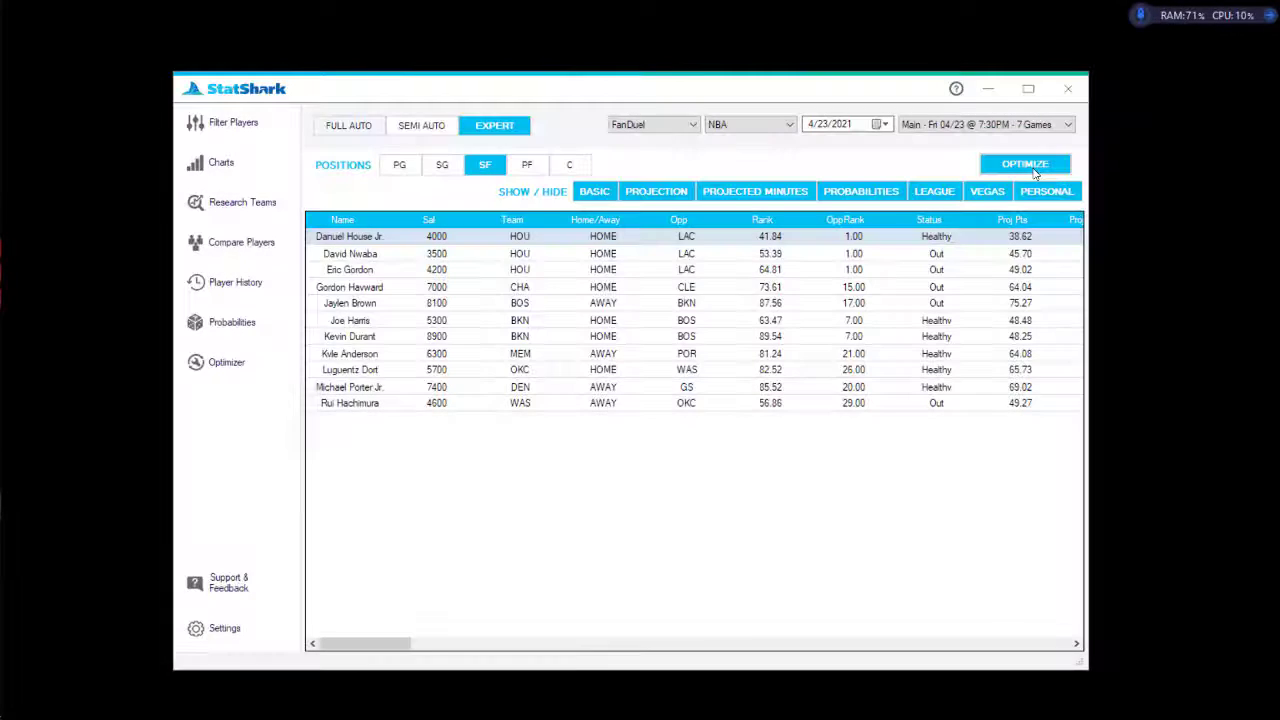
Open the lineup builder for the player pool and delete every existing position rule from the player culling list.
{"action": "left_click", "coordinate": [1025, 164]}
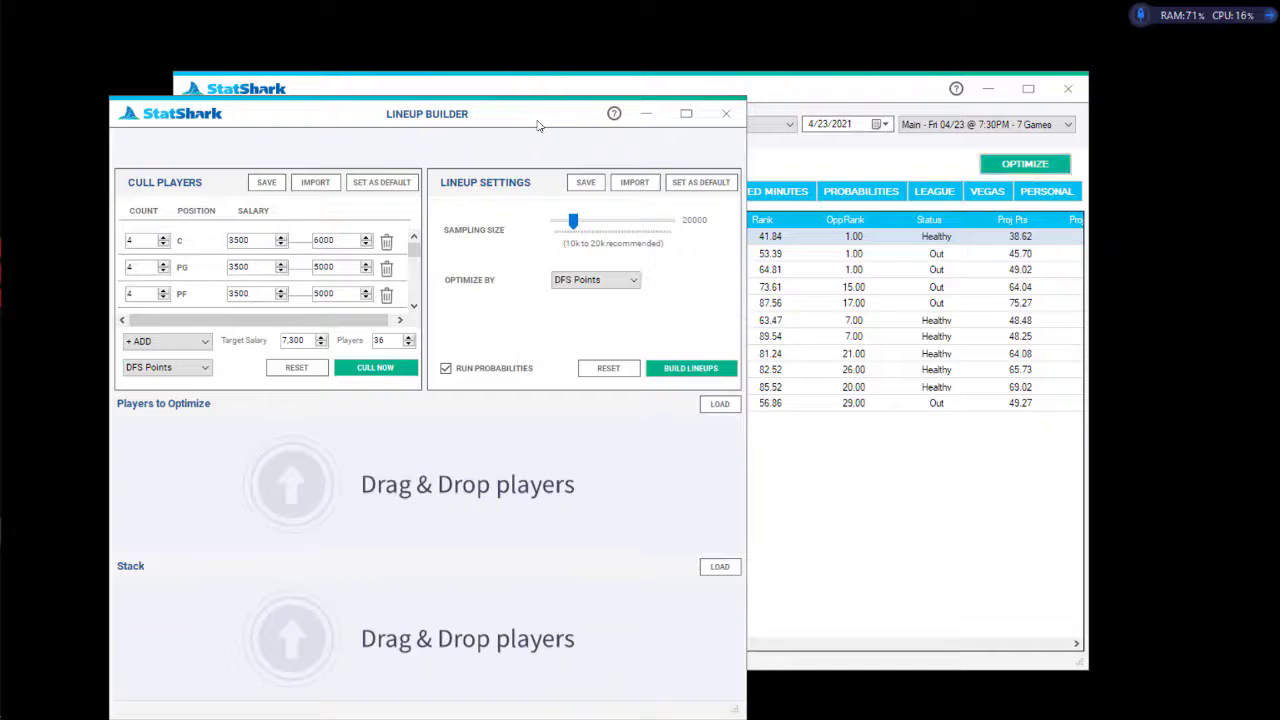
{"action": "left_click_drag", "start_coordinate": [537, 125], "coordinate": [786, 105]}
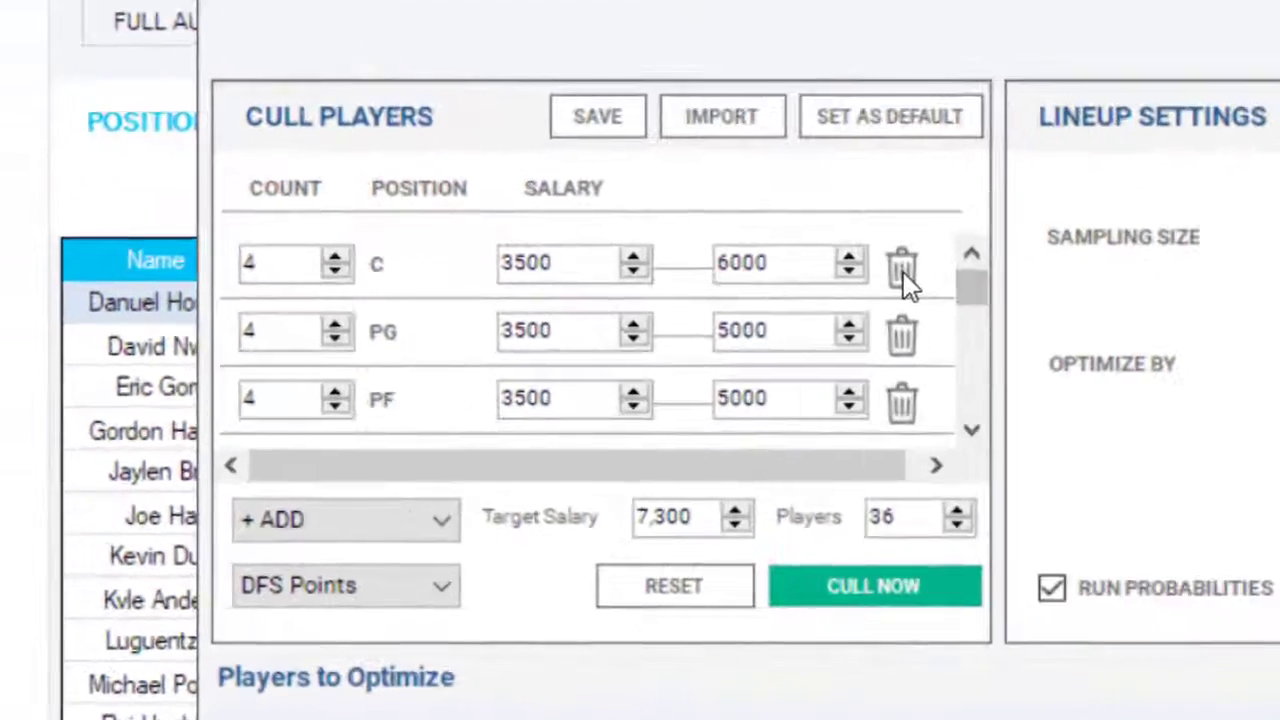
{"action": "scroll", "coordinate": [621, 321], "scroll_direction": "down", "scroll_amount": 1}
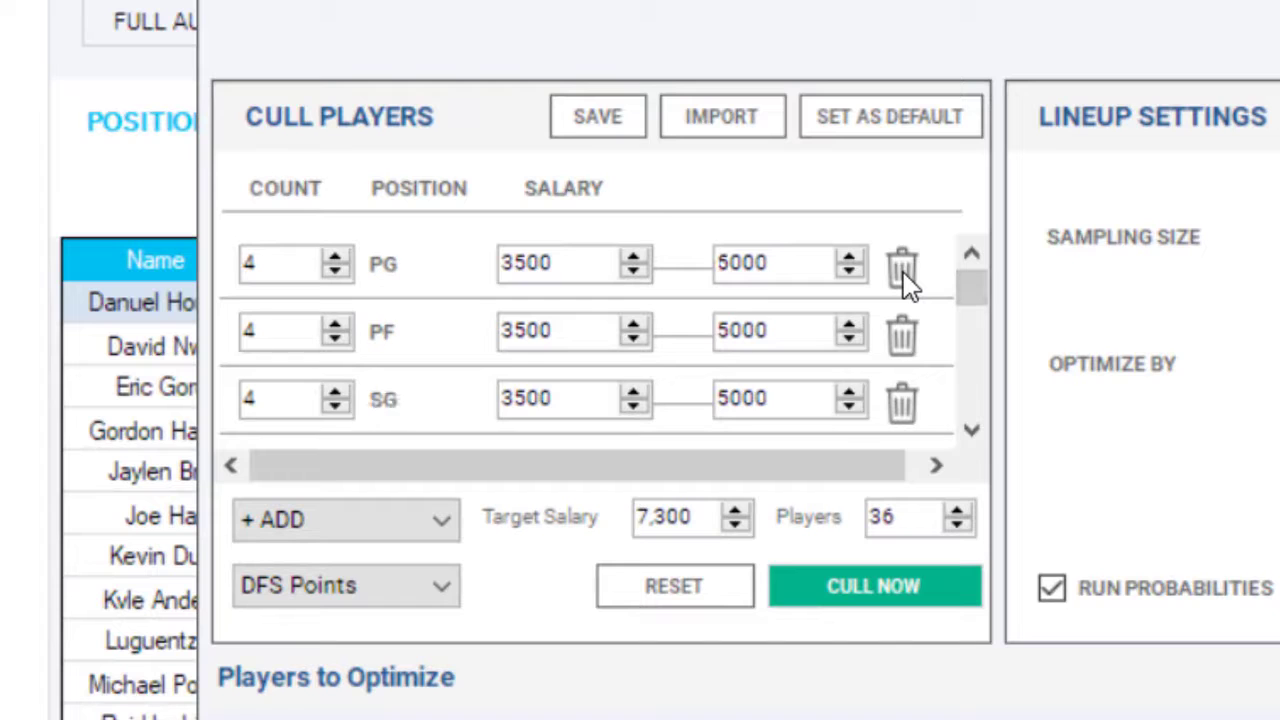
{"action": "scroll", "coordinate": [905, 285], "scroll_direction": "down", "scroll_amount": 2}
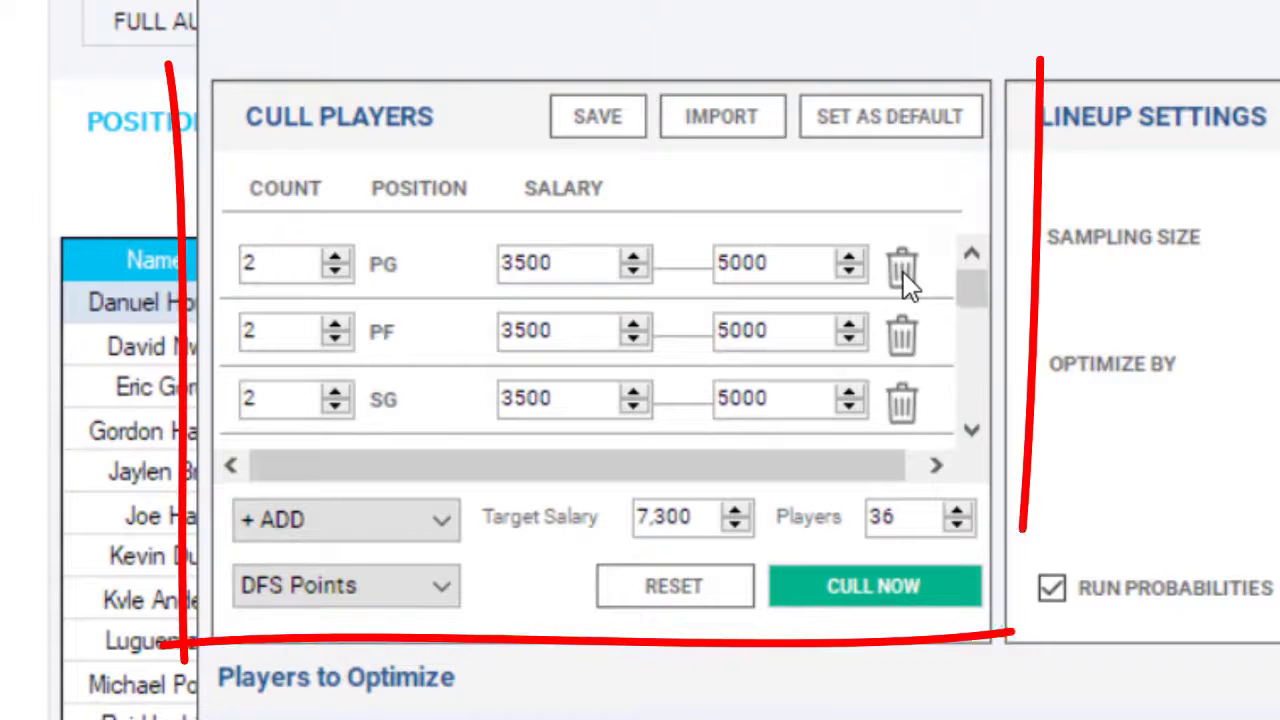
{"action": "scroll", "coordinate": [905, 285], "scroll_direction": "down", "scroll_amount": 1}
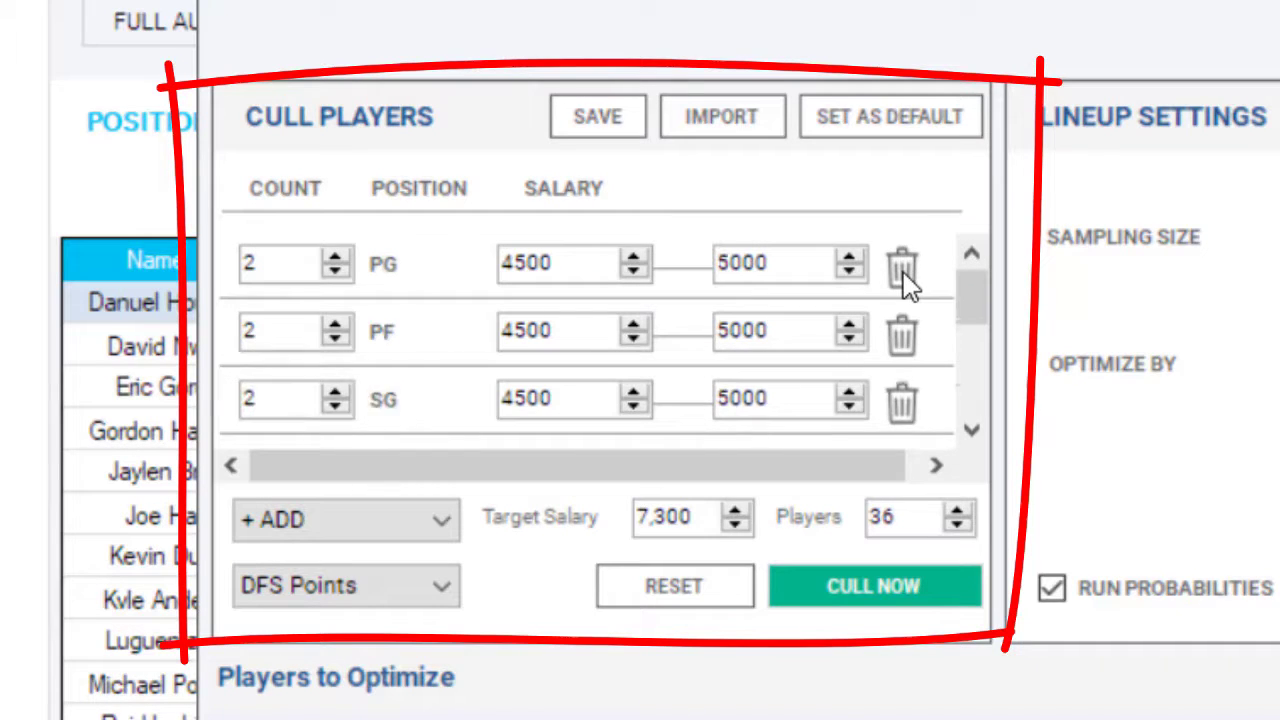
{"action": "left_click", "coordinate": [903, 273]}
{"action": "left_click", "coordinate": [903, 273]}
{"action": "left_click", "coordinate": [903, 273]}
{"action": "left_click", "coordinate": [903, 273]}
{"action": "left_click", "coordinate": [903, 273]}
{"action": "left_click", "coordinate": [903, 273]}
{"action": "left_click", "coordinate": [903, 273]}
{"action": "left_click", "coordinate": [903, 273]}
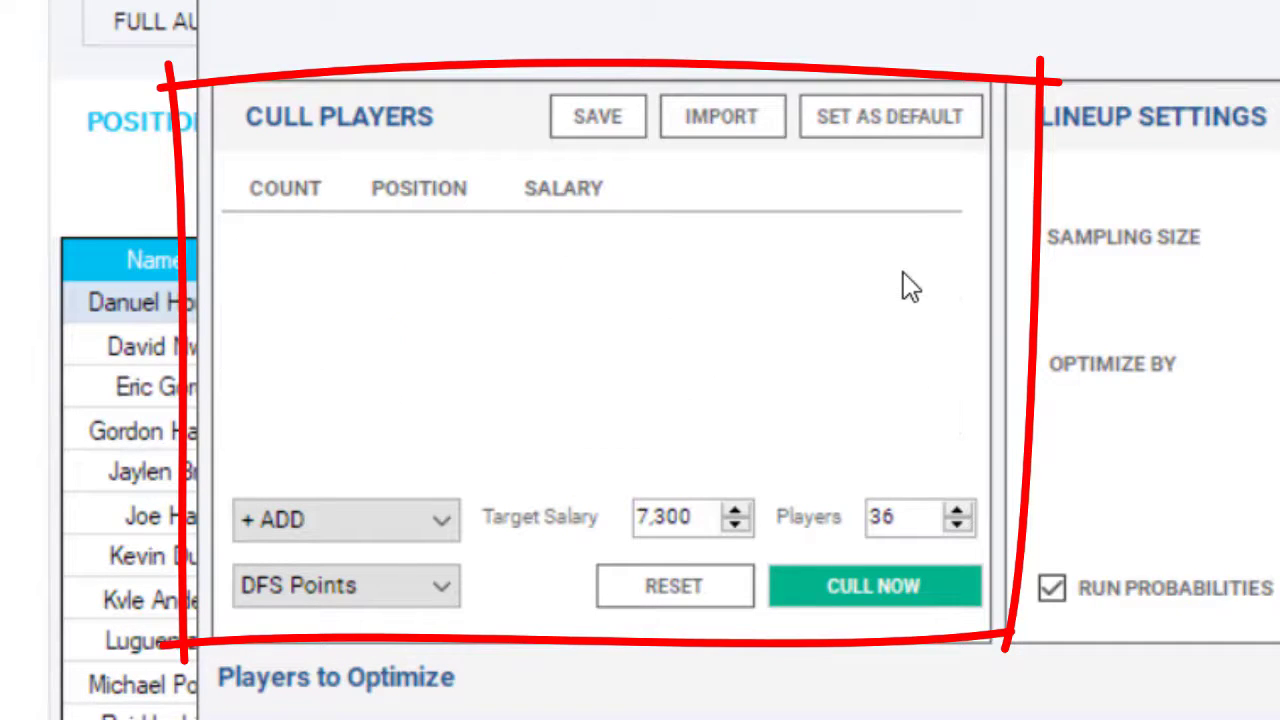
Add a center culling rule with a count of 4 and a minimum salary of 8000.
{"action": "left_click", "coordinate": [444, 530]}
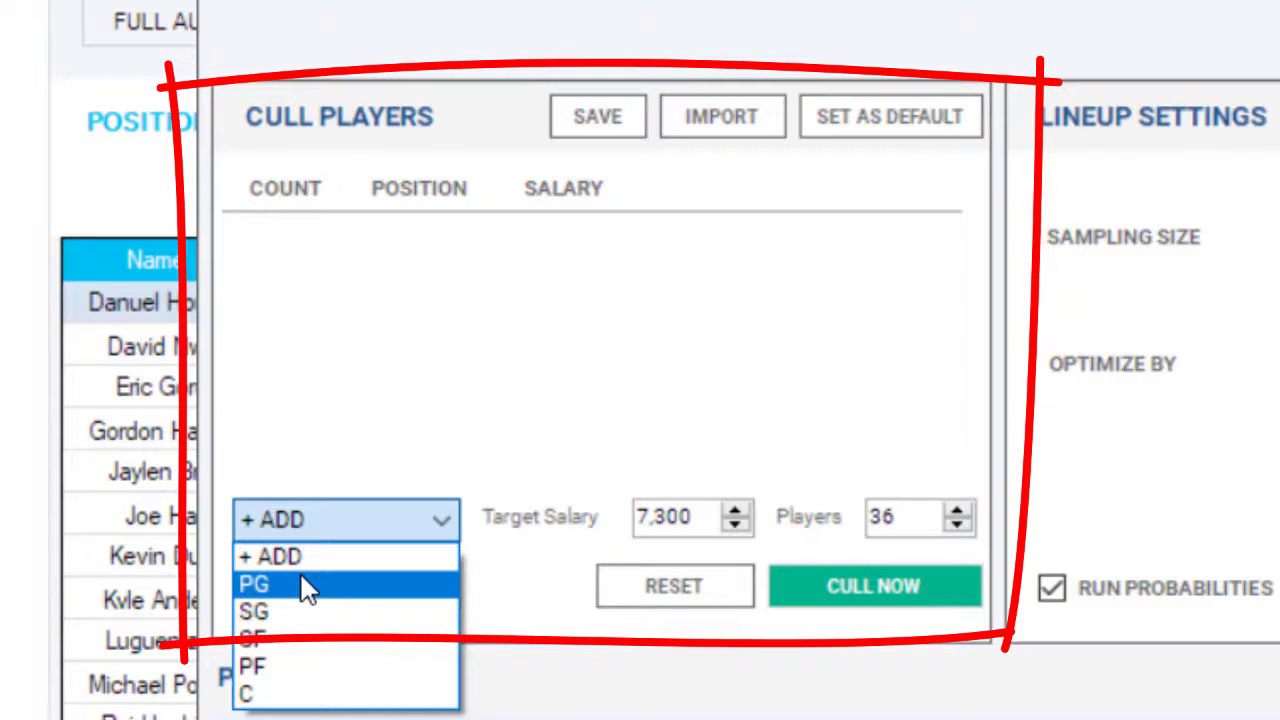
{"action": "left_click", "coordinate": [275, 692]}
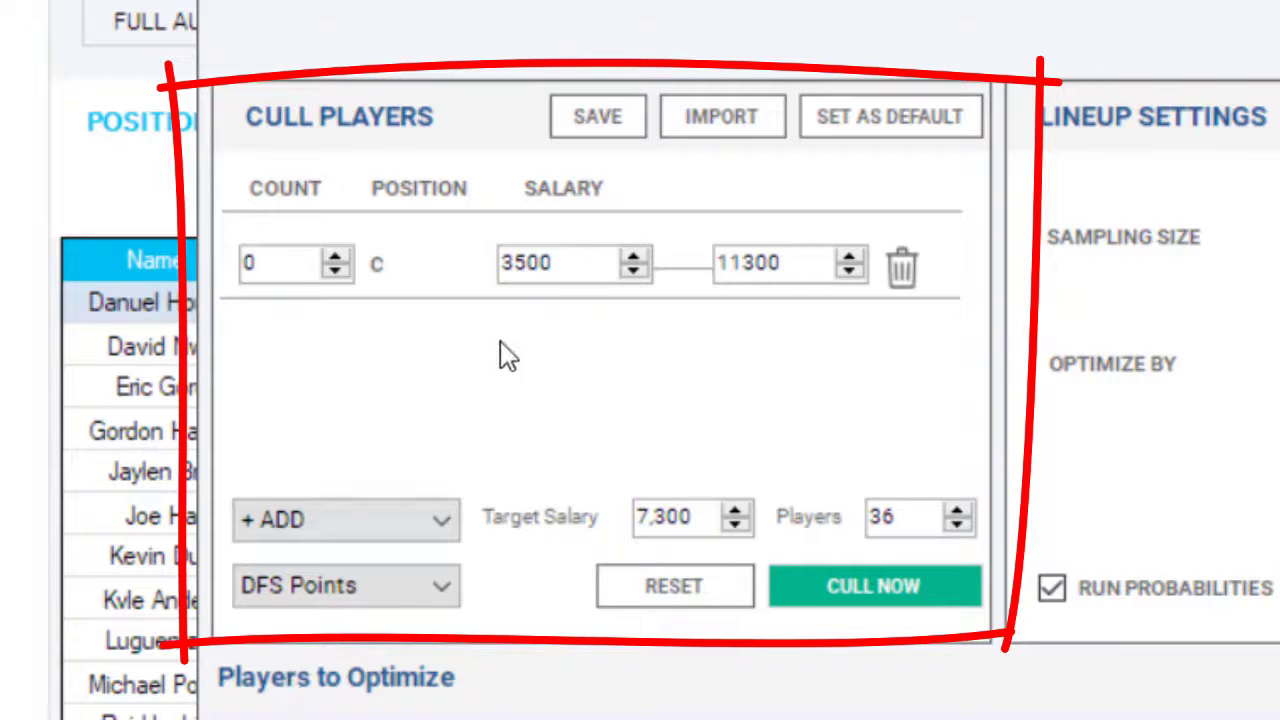
{"action": "left_click", "coordinate": [336, 257]}
{"action": "left_click", "coordinate": [336, 257]}
{"action": "left_click", "coordinate": [336, 260]}
{"action": "left_click", "coordinate": [336, 260]}
{"action": "left_click_drag", "start_coordinate": [580, 266], "coordinate": [571, 380]}
{"action": "type", "text": "8000"}
Add a second center culling rule with a count of 3 and a salary range of 6000 to 7999.
{"action": "left_click", "coordinate": [447, 533]}
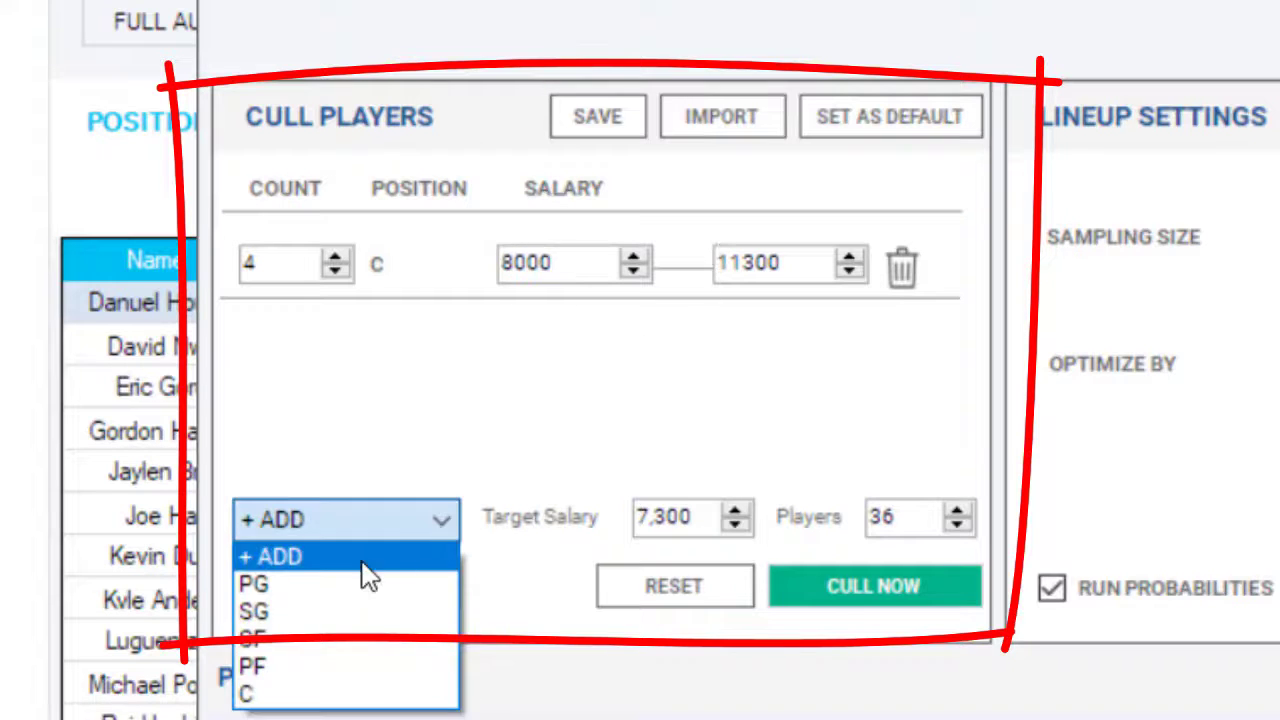
{"action": "left_click", "coordinate": [283, 700]}
{"action": "left_click", "coordinate": [338, 326]}
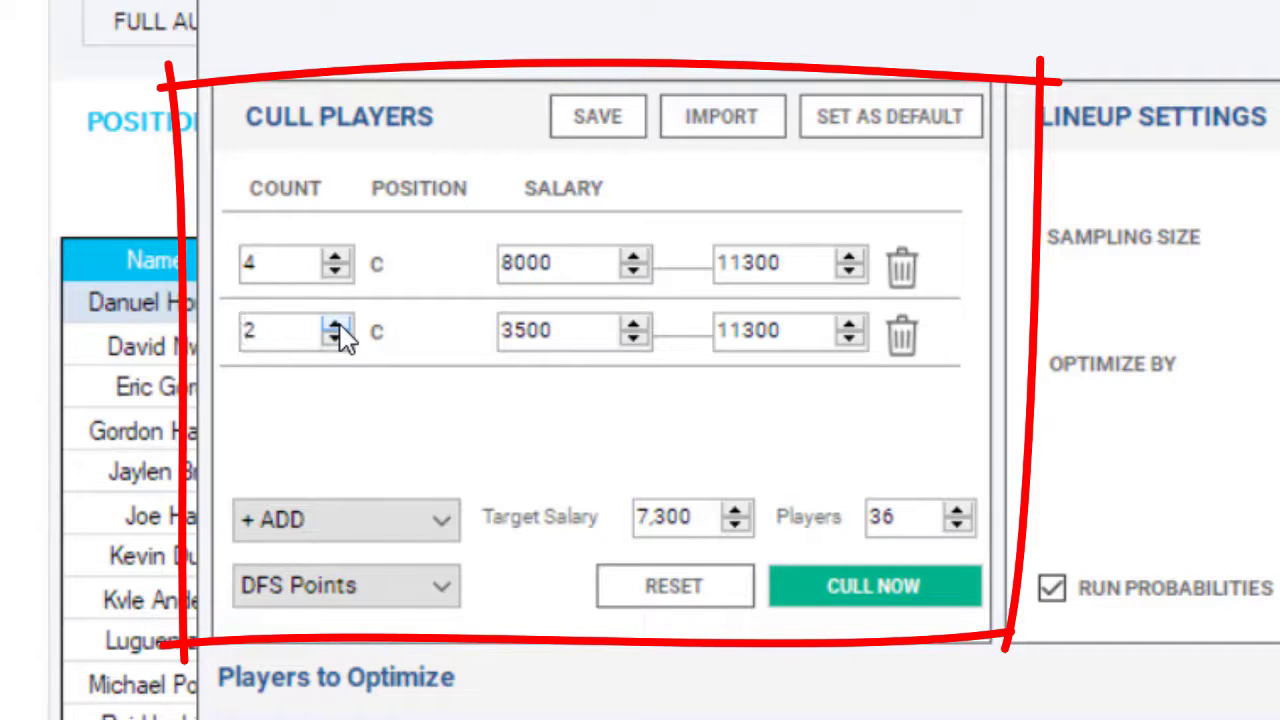
{"action": "left_click", "coordinate": [335, 325]}
{"action": "left_click_drag", "start_coordinate": [591, 337], "coordinate": [477, 331]}
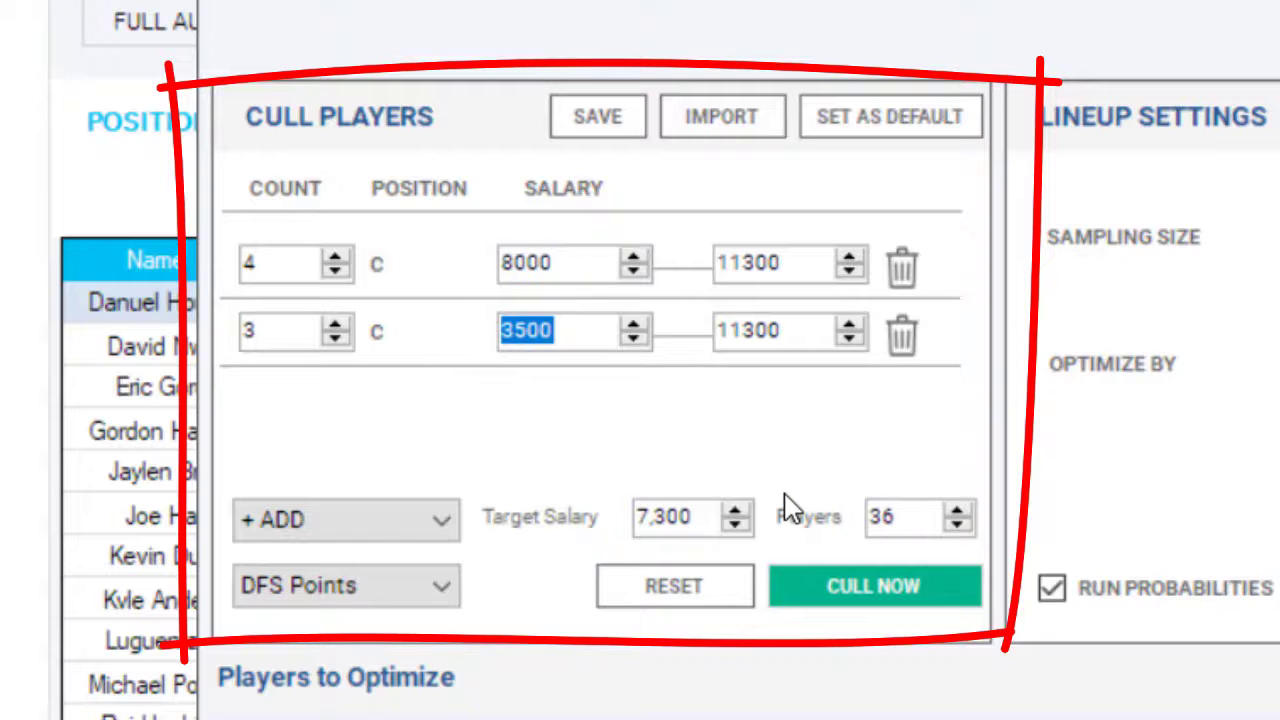
{"action": "type", "text": "6000"}
{"action": "left_click_drag", "start_coordinate": [756, 330], "coordinate": [787, 328]}
{"action": "double_click", "coordinate": [780, 330]}
{"action": "type", "text": "7999"}
Add a third center culling rule with a count of 2 and a maximum salary of 4500.
{"action": "left_click", "coordinate": [437, 522]}
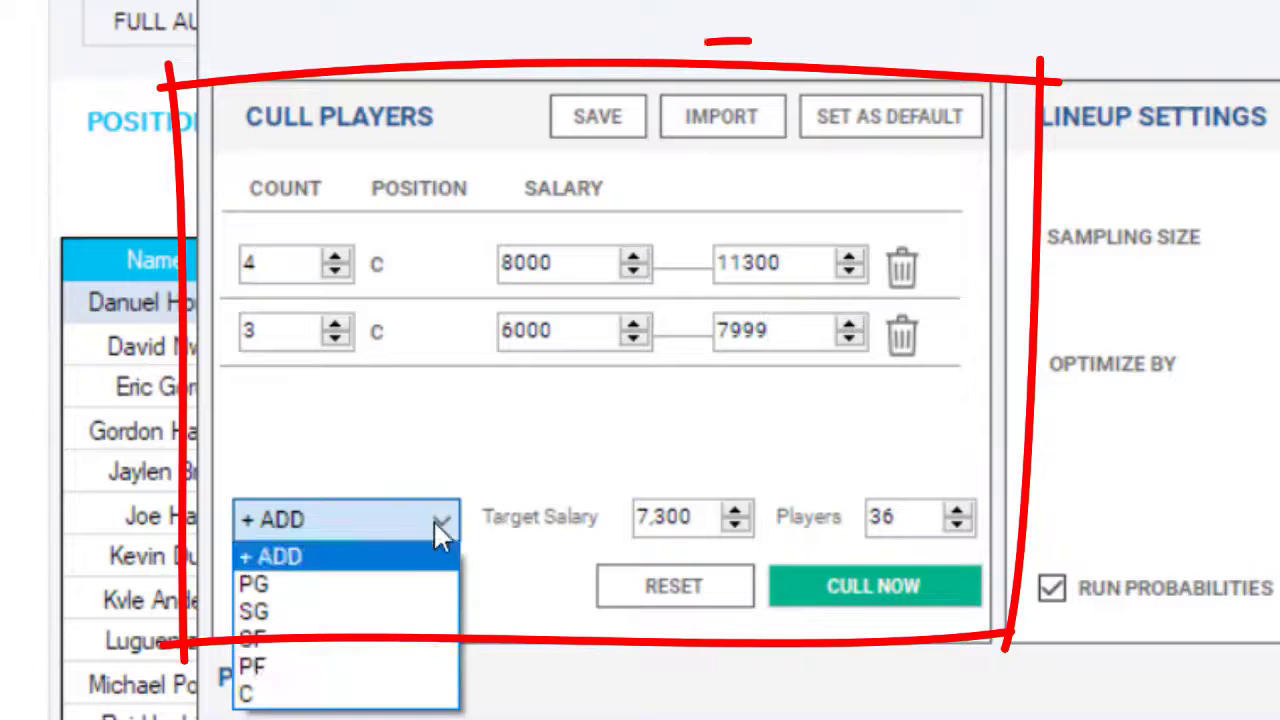
{"action": "left_click", "coordinate": [252, 694]}
{"action": "left_click", "coordinate": [337, 396]}
{"action": "left_click", "coordinate": [337, 396]}
{"action": "double_click", "coordinate": [808, 398]}
{"action": "type", "text": "4500"}
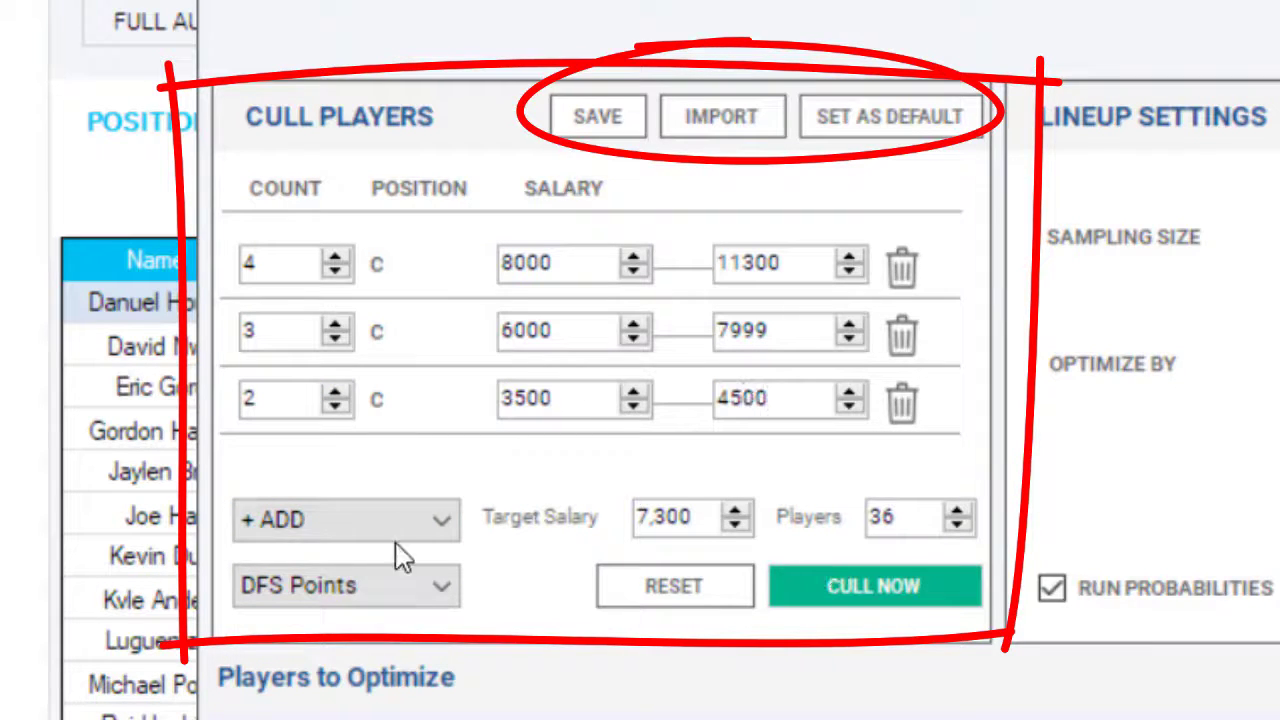
Add a power forward culling rule with a count of 4 and a minimum salary of 7000.
{"action": "left_click", "coordinate": [443, 522]}
{"action": "left_click", "coordinate": [337, 664]}
{"action": "left_click", "coordinate": [338, 402]}
{"action": "left_click", "coordinate": [338, 402]}
{"action": "left_click", "coordinate": [338, 403]}
{"action": "left_click", "coordinate": [338, 403]}
{"action": "double_click", "coordinate": [525, 408]}
{"action": "type", "text": "7000"}
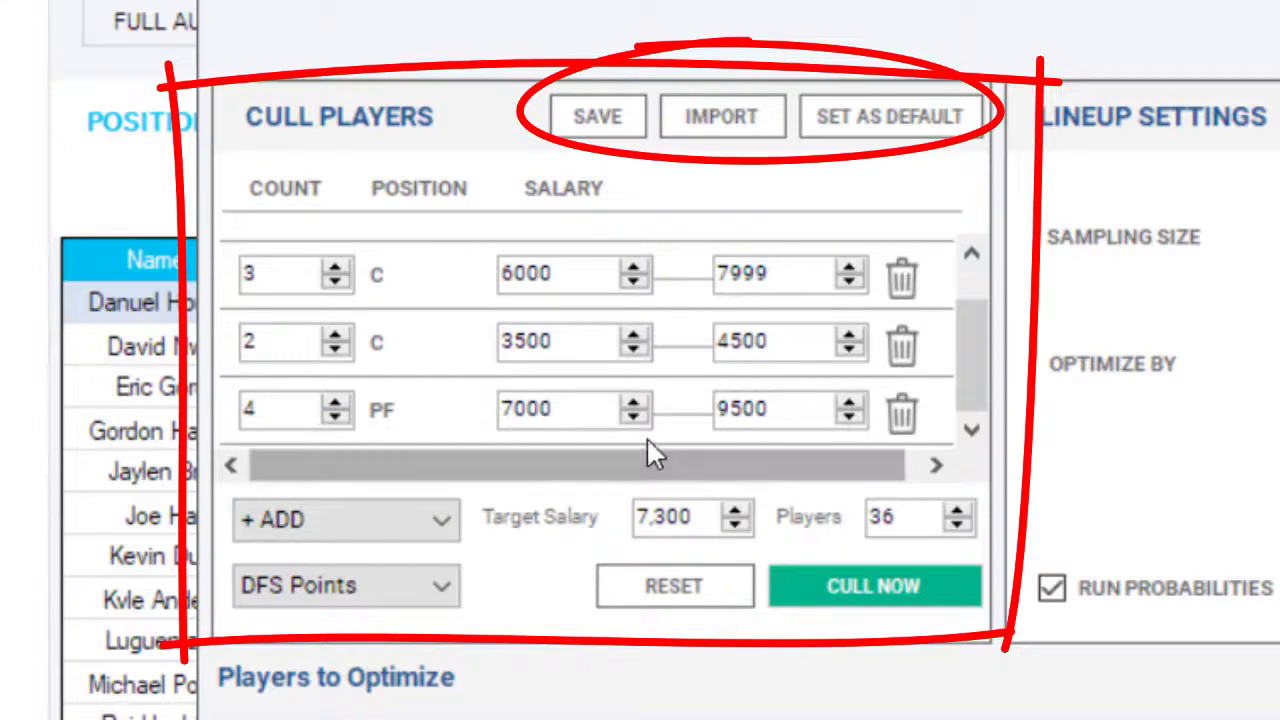
Add a second power forward culling rule with a count of 3 and a salary range of 6000 to 6999.
{"action": "left_click", "coordinate": [446, 520]}
{"action": "left_click", "coordinate": [333, 668]}
{"action": "left_click", "coordinate": [336, 403]}
{"action": "left_click", "coordinate": [336, 403]}
{"action": "left_click", "coordinate": [336, 403]}
{"action": "double_click", "coordinate": [560, 409]}
{"action": "type", "text": "6000"}
{"action": "double_click", "coordinate": [776, 410]}
{"action": "type", "text": "6999"}
Add a third power forward culling rule with a count of 2 and a salary range of 5000 to 5999.
{"action": "left_click", "coordinate": [446, 520]}
{"action": "left_click", "coordinate": [333, 668]}
{"action": "left_click", "coordinate": [336, 403]}
{"action": "double_click", "coordinate": [600, 410]}
{"action": "type", "text": "5000"}
{"action": "double_click", "coordinate": [776, 410]}
{"action": "type", "text": "5999"}
Add a fourth power forward culling rule with a maximum salary of 4999 and raise its count.
{"action": "left_click", "coordinate": [446, 520]}
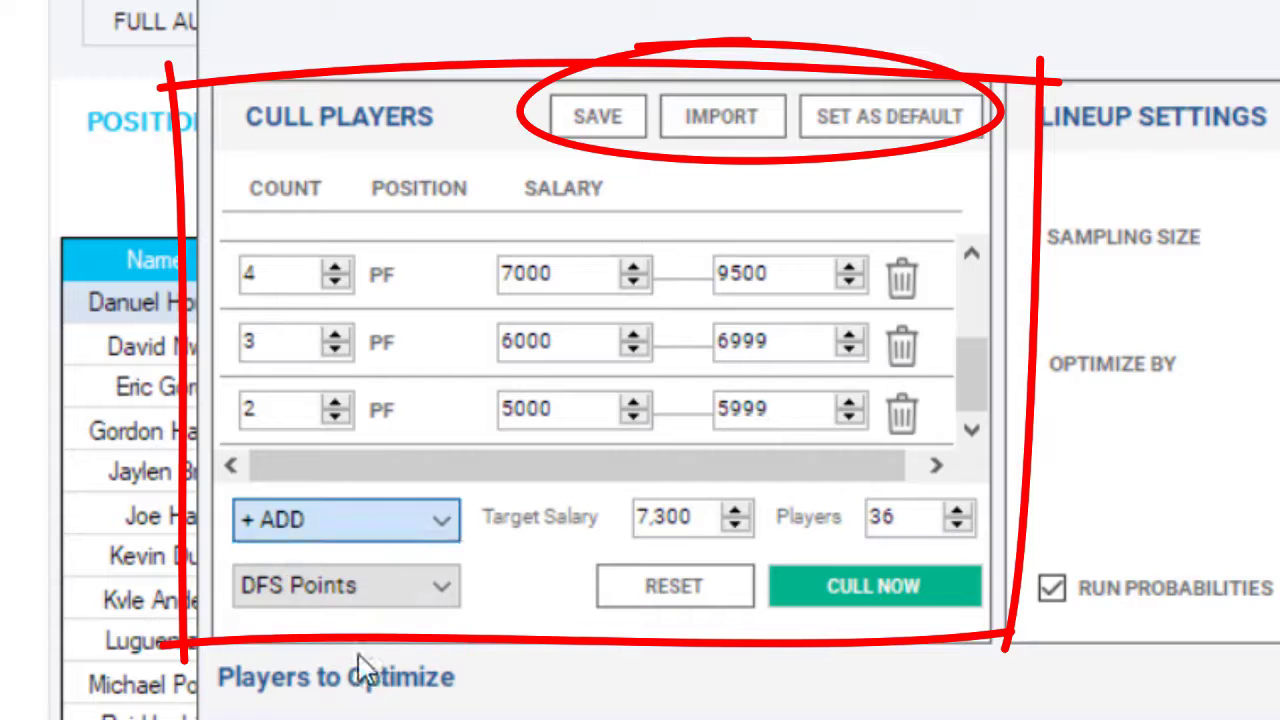
{"action": "left_click", "coordinate": [360, 668]}
{"action": "left_click", "coordinate": [336, 403]}
{"action": "double_click", "coordinate": [798, 418]}
{"action": "type", "text": "4999"}
Add a small forward culling rule with a minimum salary of 7000 and raise its count.
{"action": "left_click", "coordinate": [453, 520]}
{"action": "left_click", "coordinate": [300, 642]}
{"action": "left_click", "coordinate": [337, 403]}
{"action": "double_click", "coordinate": [530, 408]}
{"action": "type", "text": "7000"}
Add another small forward culling rule, raise its count, and cull the players with the finished rule list.
{"action": "left_click", "coordinate": [446, 520]}
{"action": "left_click", "coordinate": [374, 648]}
{"action": "left_click", "coordinate": [337, 403]}
{"action": "left_click", "coordinate": [337, 403]}
{"action": "double_click", "coordinate": [530, 408]}
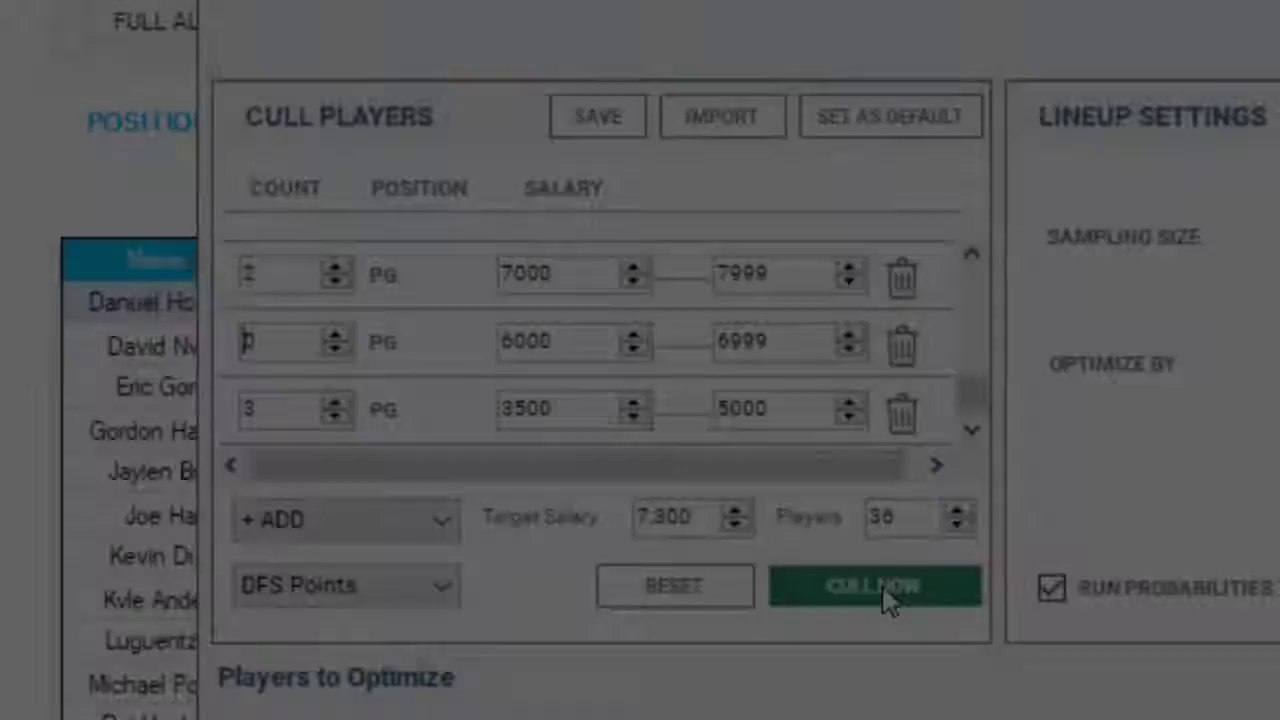
{"action": "left_click", "coordinate": [885, 590]}
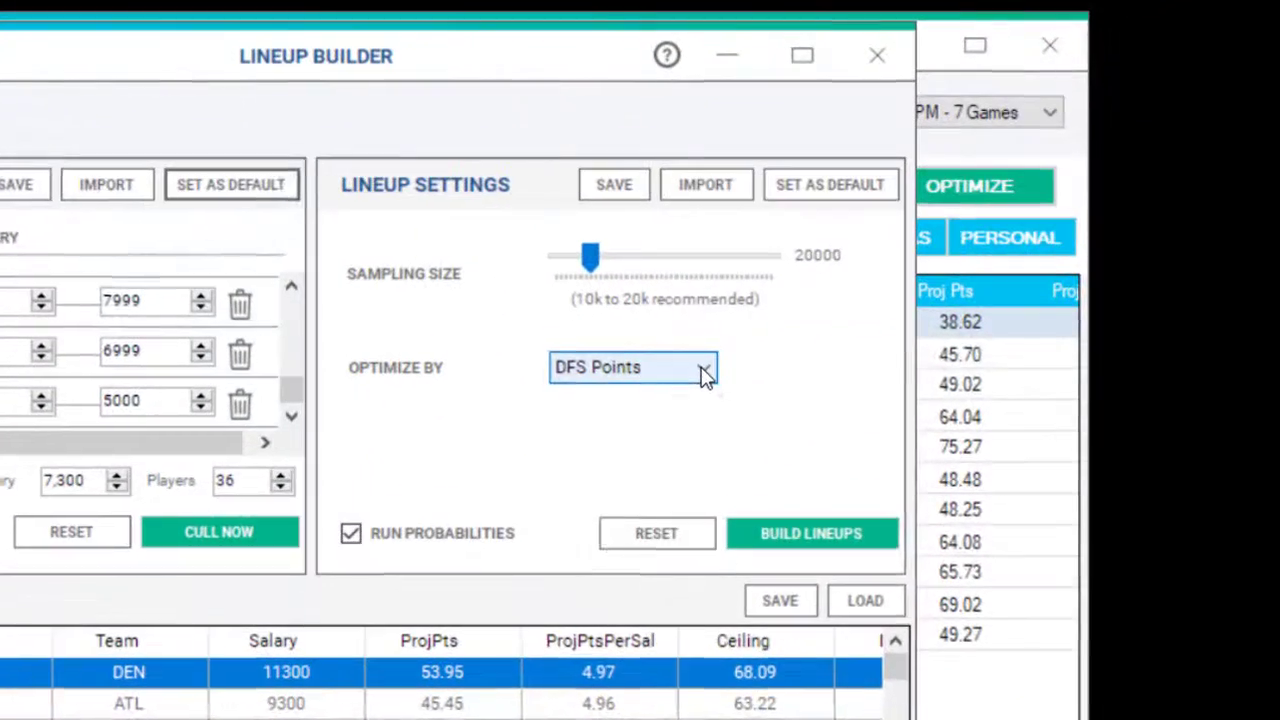
Build lineups optimized by Points Per Salary with the sampling size raised to about 56,100.
{"action": "left_click", "coordinate": [776, 325]}
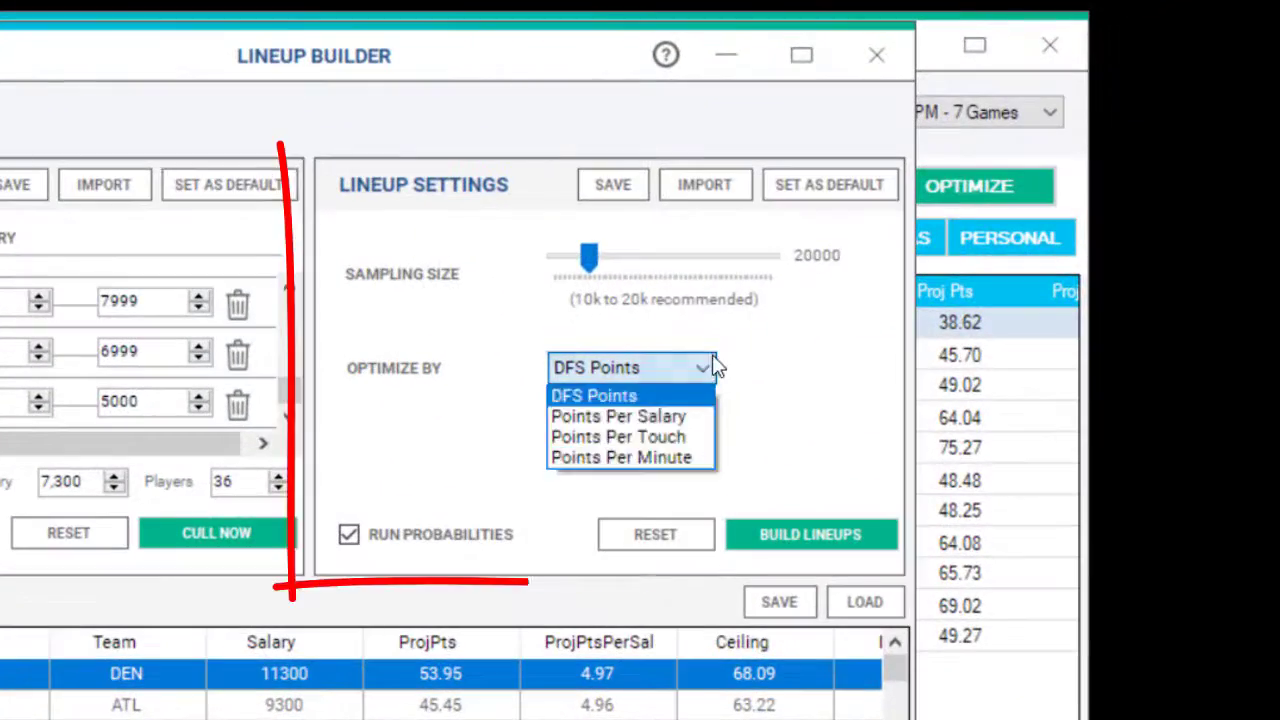
{"action": "left_click", "coordinate": [614, 416]}
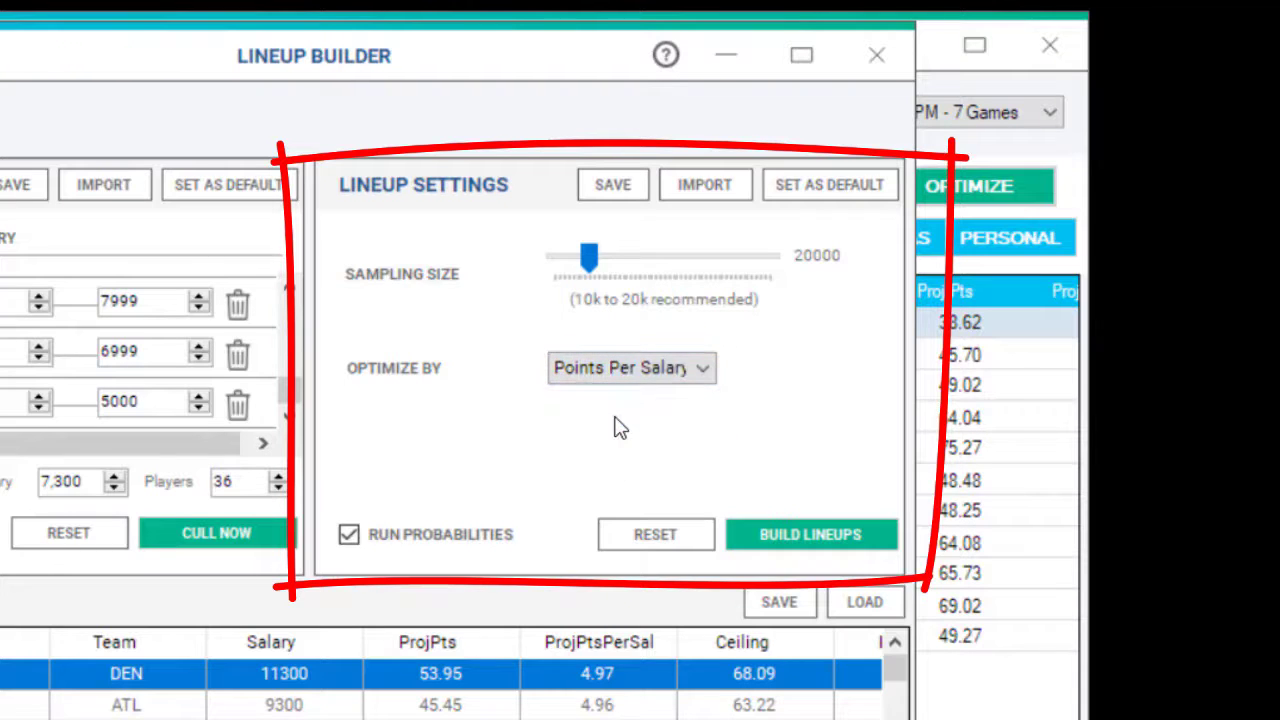
{"action": "left_click_drag", "start_coordinate": [592, 263], "coordinate": [661, 254]}
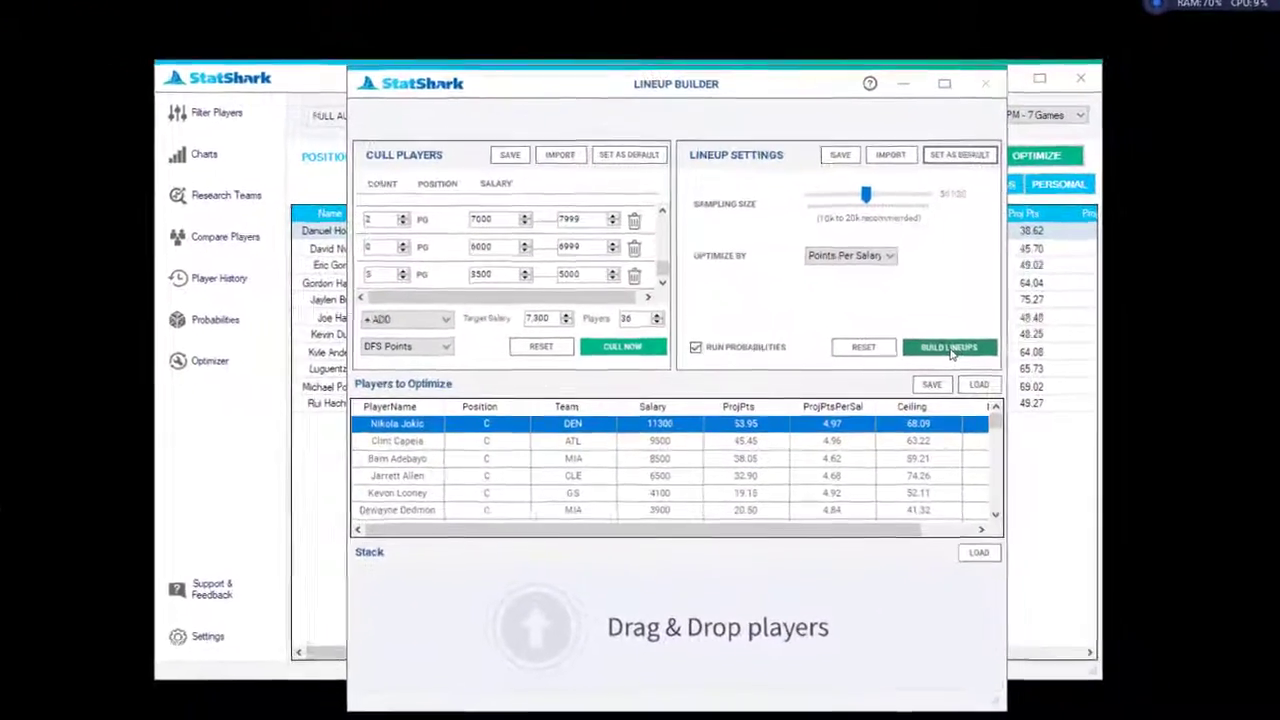
{"action": "left_click", "coordinate": [884, 430]}
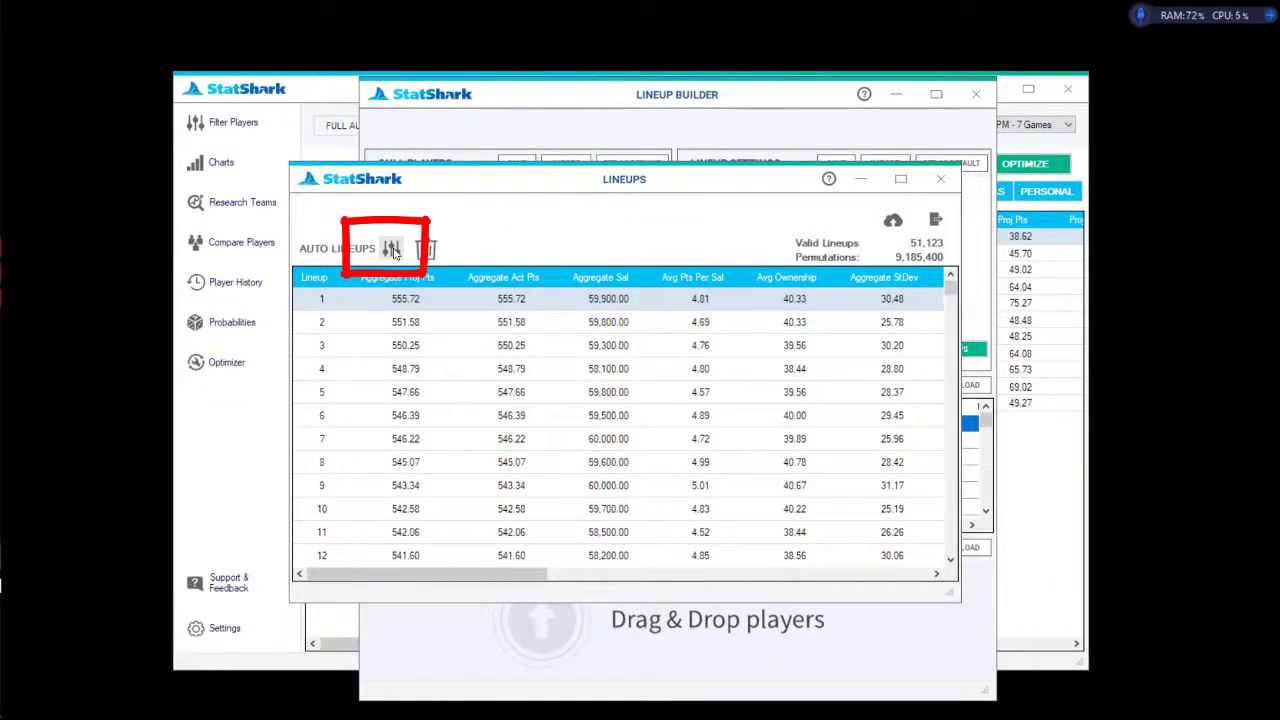
Open the filter settings for the generated lineups.
{"action": "left_click", "coordinate": [392, 250]}
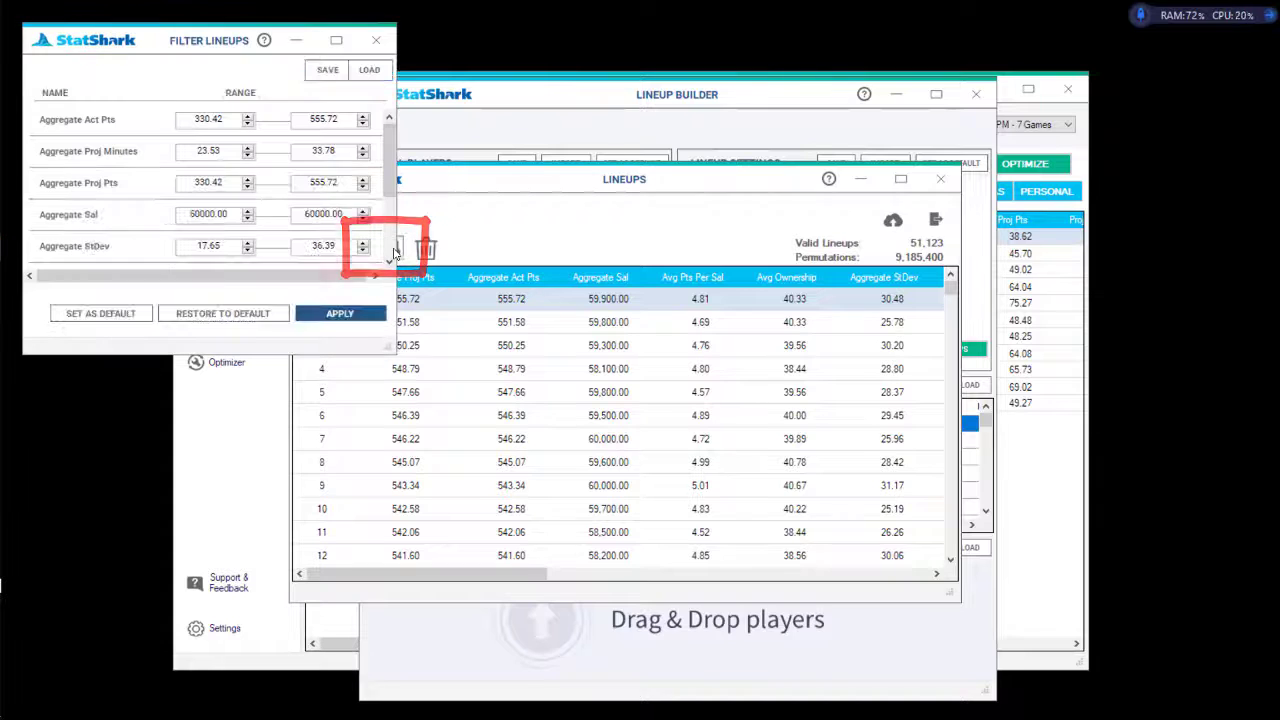
{"action": "left_click_drag", "start_coordinate": [220, 55], "coordinate": [438, 98]}
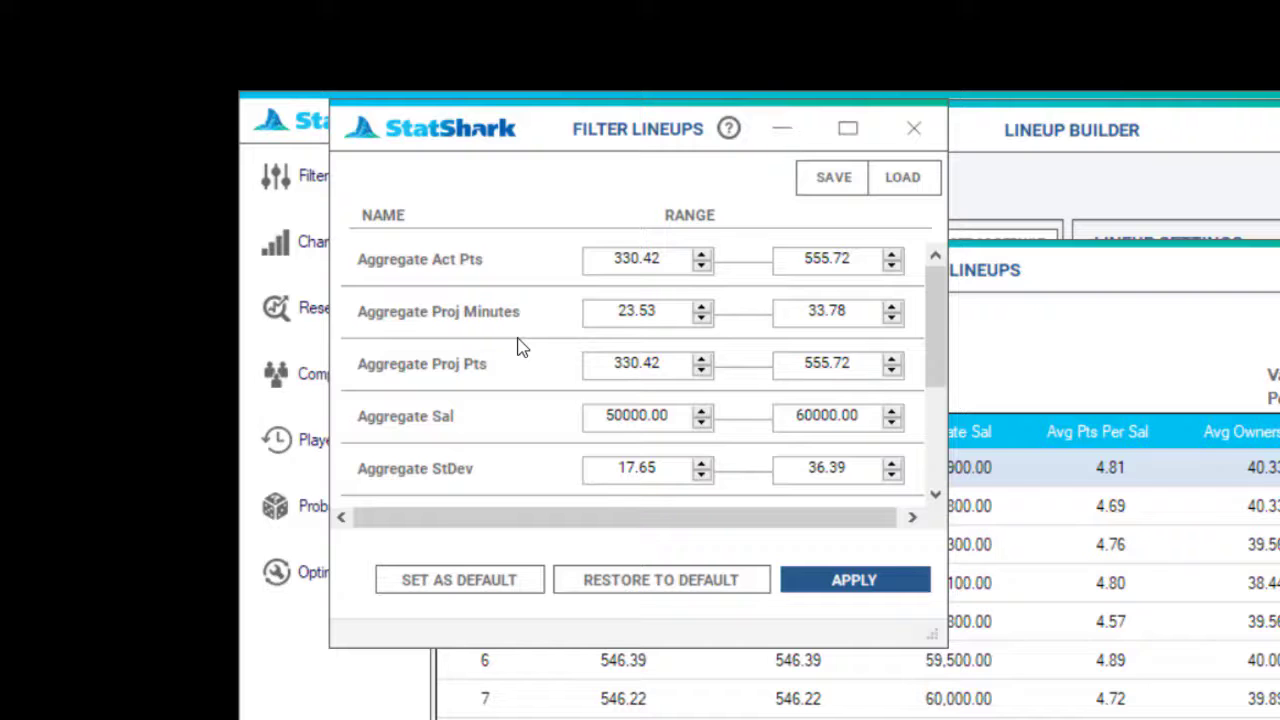
{"action": "left_click_drag", "start_coordinate": [567, 142], "coordinate": [687, 237]}
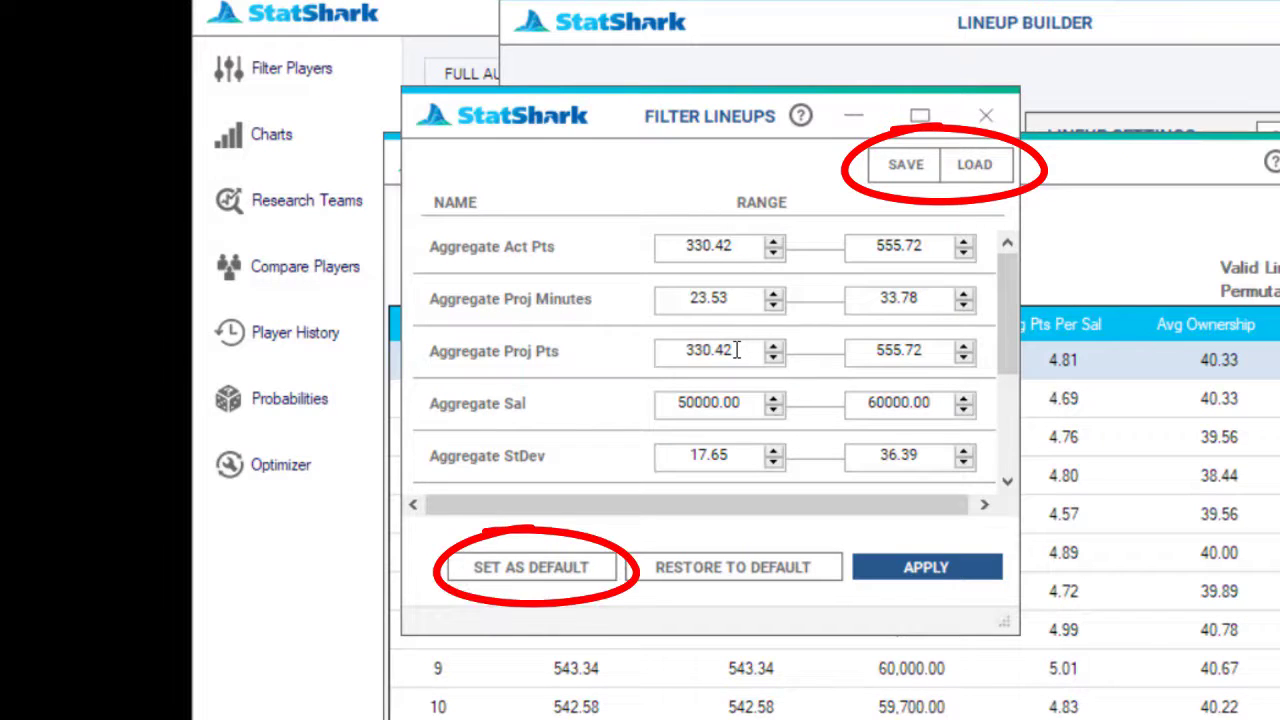
Set the minimum Aggregate Sal in the lineup filter to 57000.
{"action": "left_click_drag", "start_coordinate": [1010, 305], "coordinate": [1014, 359]}
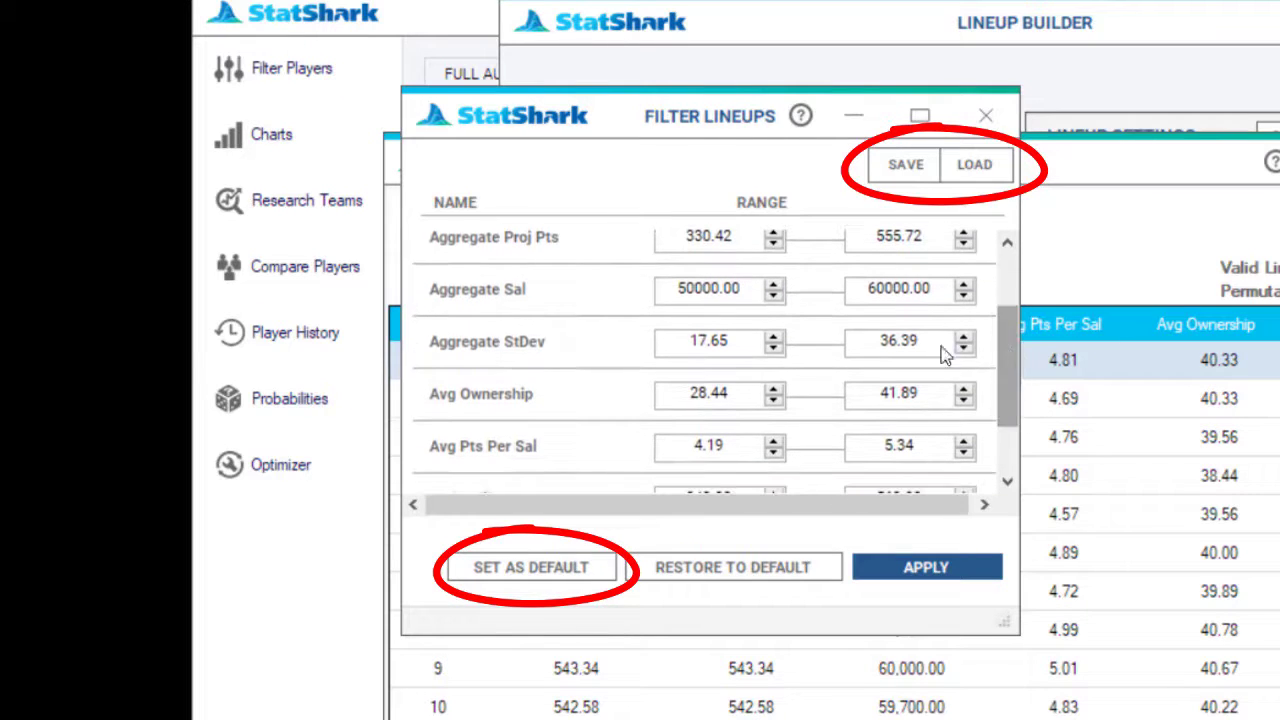
{"action": "left_click_drag", "start_coordinate": [753, 290], "coordinate": [672, 288]}
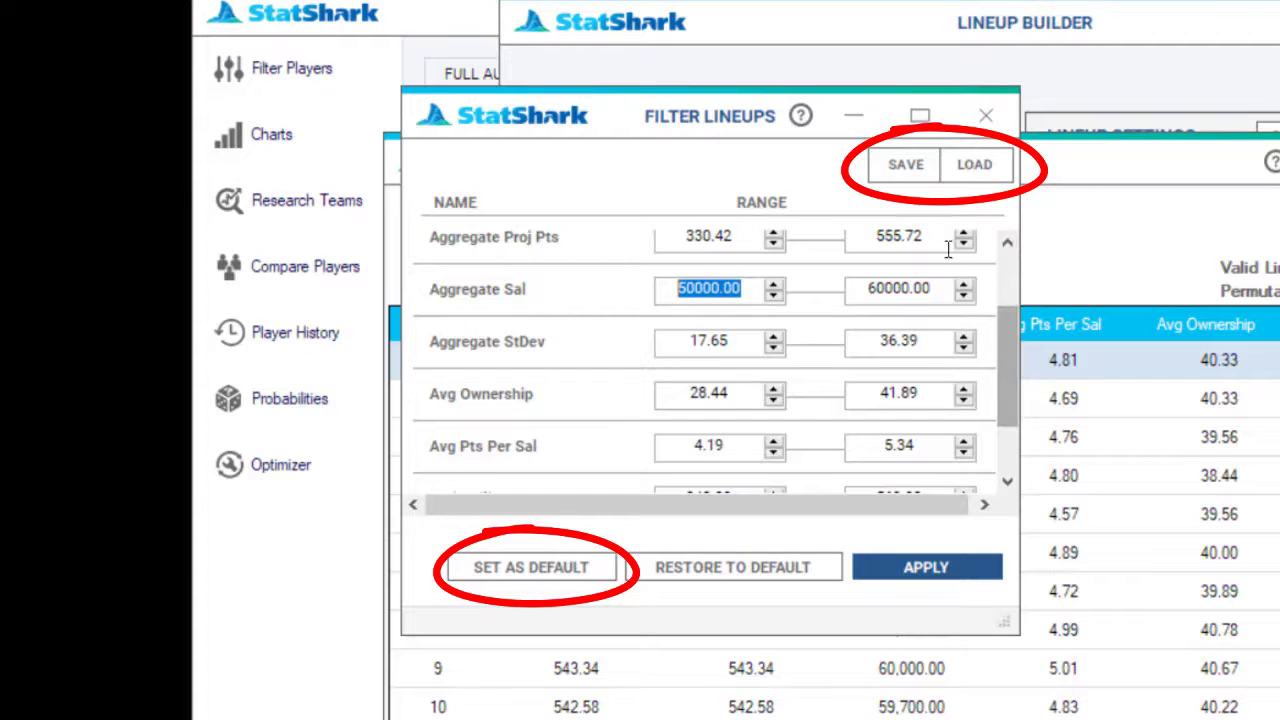
{"action": "type", "text": "56000"}
{"action": "key", "text": "Left"}
{"action": "key", "text": "Left"}
{"action": "key", "text": "Left"}
{"action": "key", "text": "BackSpace"}
{"action": "type", "text": "7"}
Set the maximum Aggregate StDev in the lineup filter to 29.
{"action": "key", "text": "Tab"}
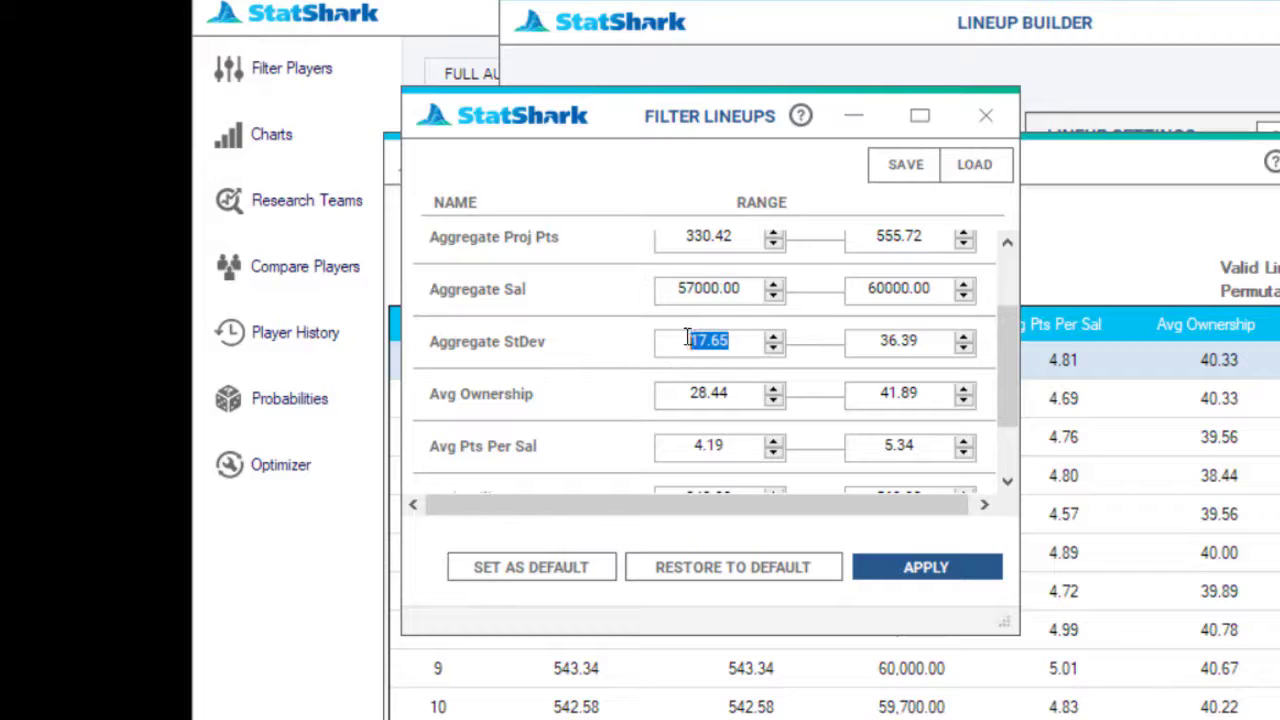
{"action": "key", "text": "Tab"}
{"action": "type", "text": "29"}
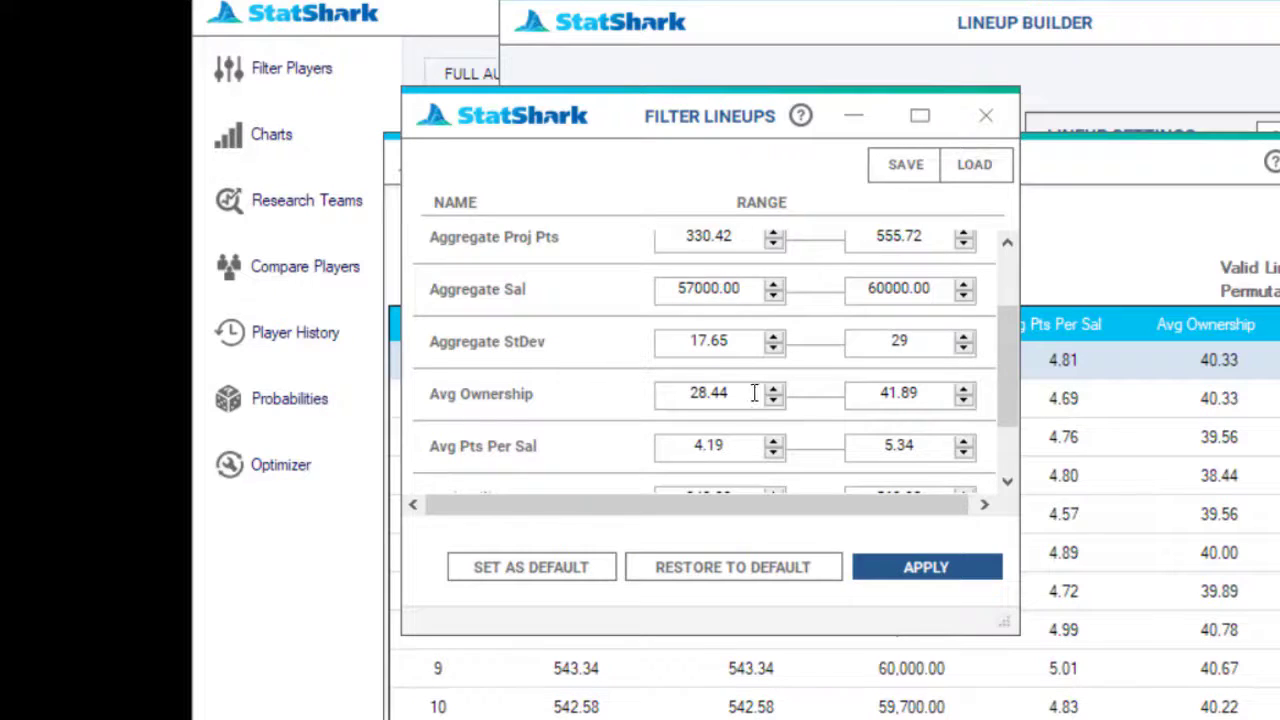
Set the minimum Proj Ceiling and the minimum Proj Floor in the lineup filter to 400 each.
{"action": "scroll", "coordinate": [743, 336], "scroll_direction": "down", "scroll_amount": 1}
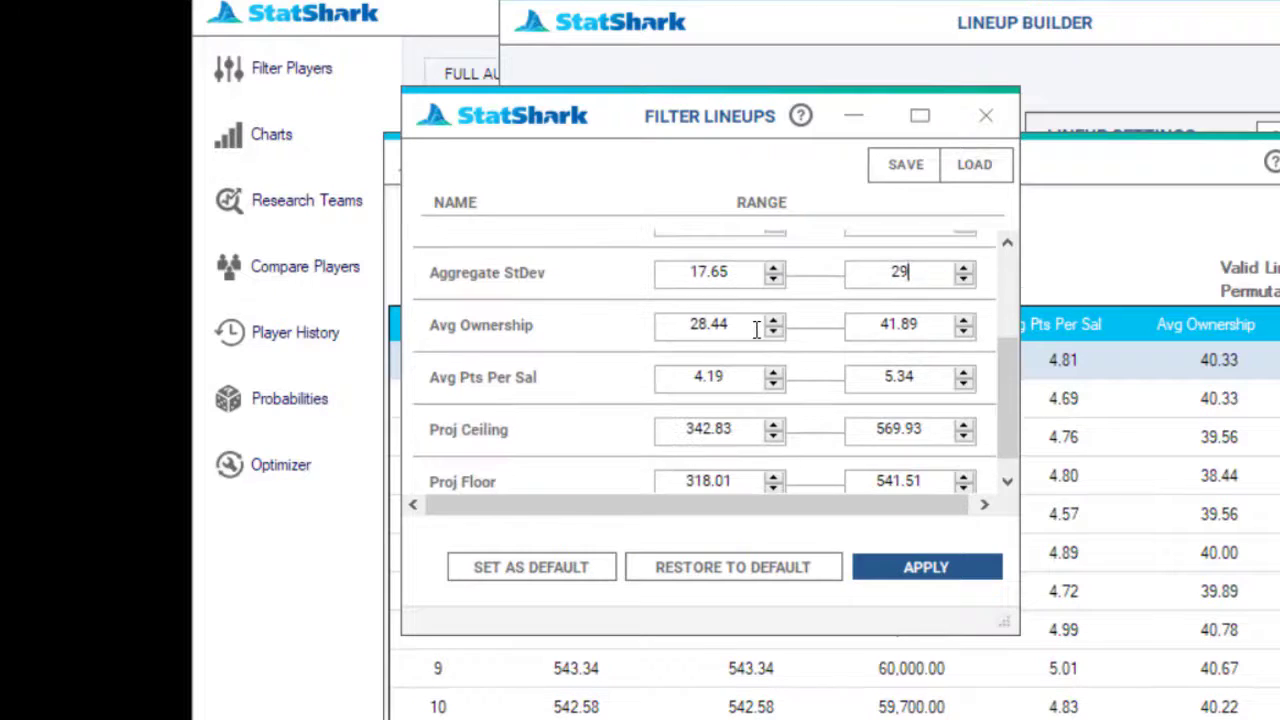
{"action": "scroll", "coordinate": [745, 371], "scroll_direction": "down", "scroll_amount": 1}
{"action": "left_click", "coordinate": [723, 403]}
{"action": "double_click", "coordinate": [723, 403]}
{"action": "type", "text": "400"}
{"action": "double_click", "coordinate": [740, 456]}
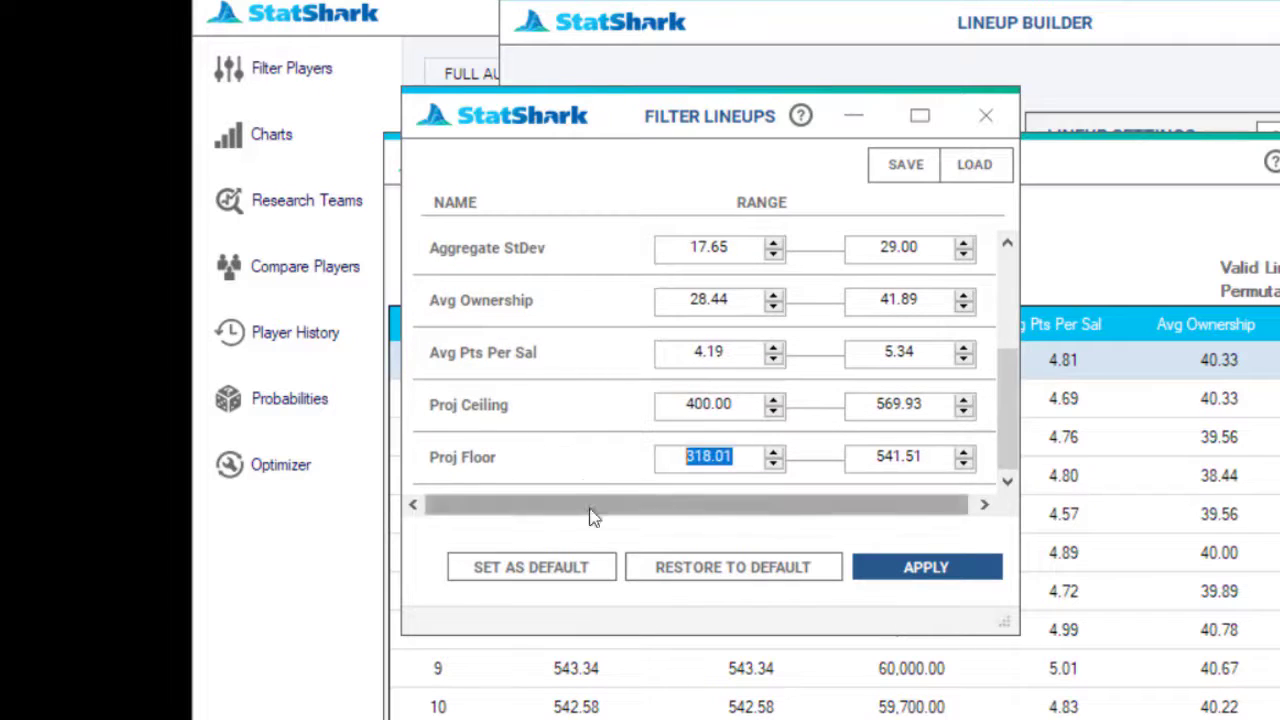
{"action": "type", "text": "400"}
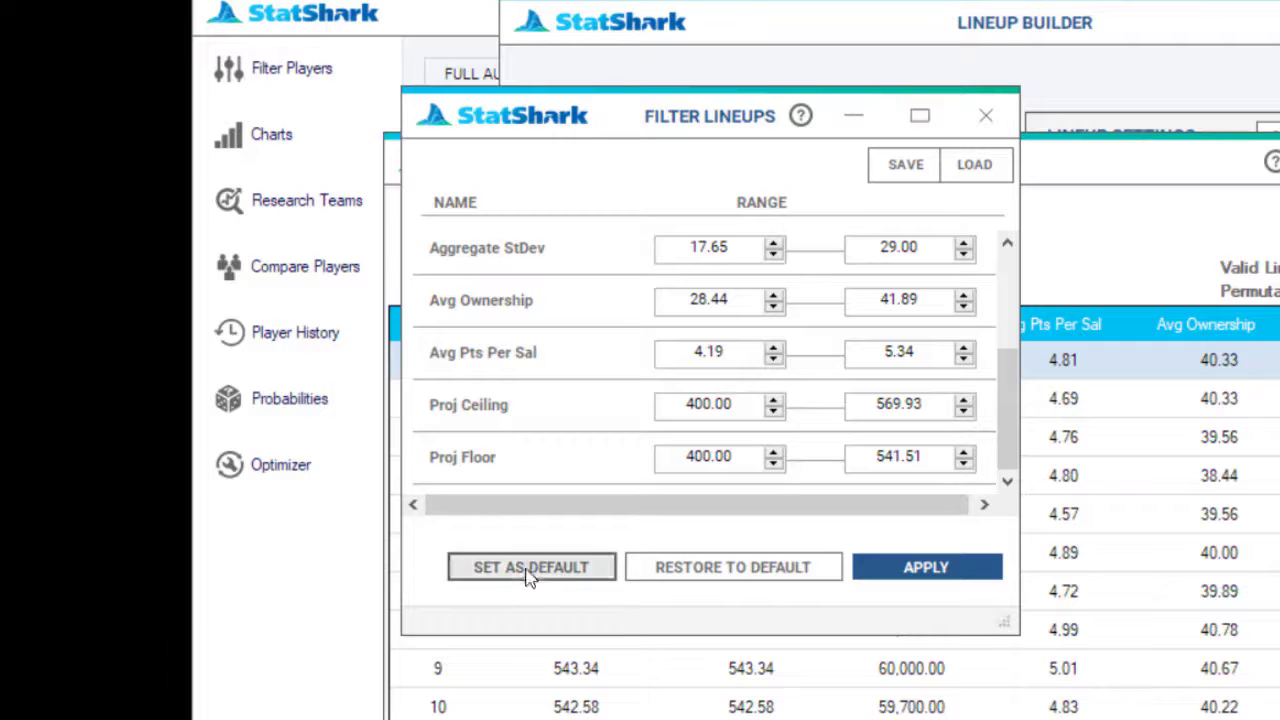
Apply the lineup filter and check the filtered lineups through to the last row of the list.
{"action": "left_click", "coordinate": [966, 576]}
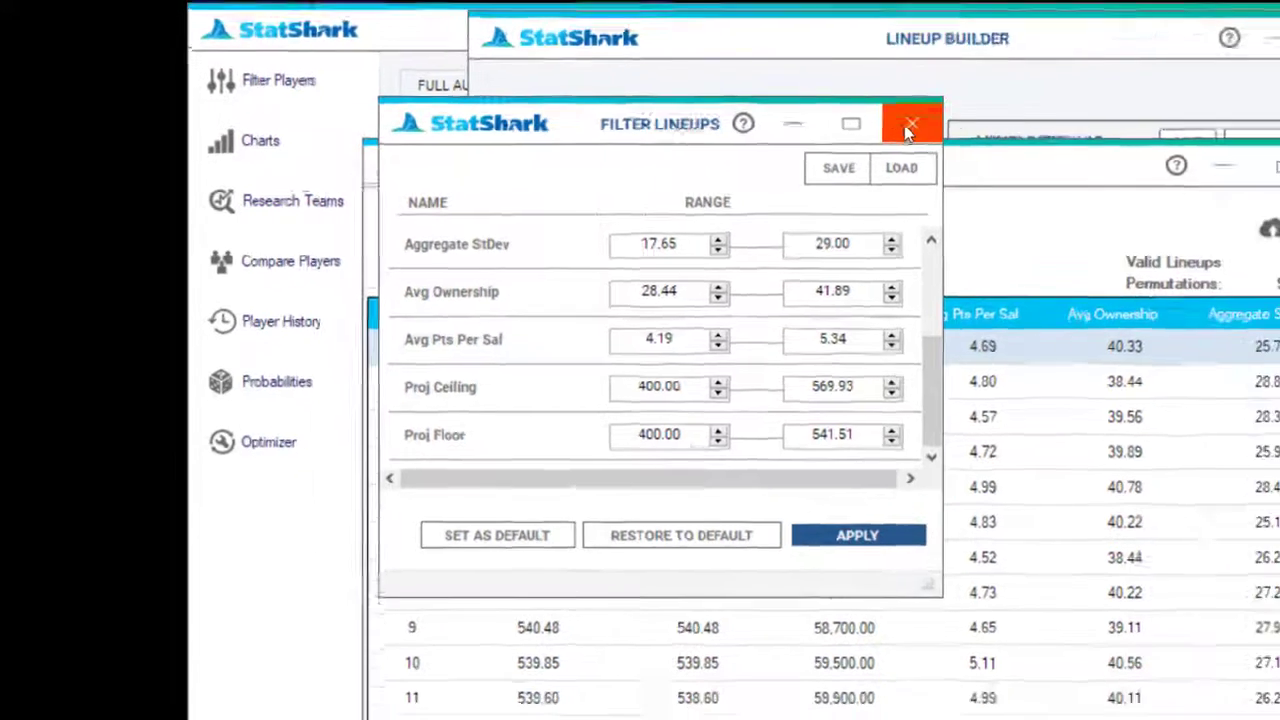
{"action": "left_click", "coordinate": [986, 117]}
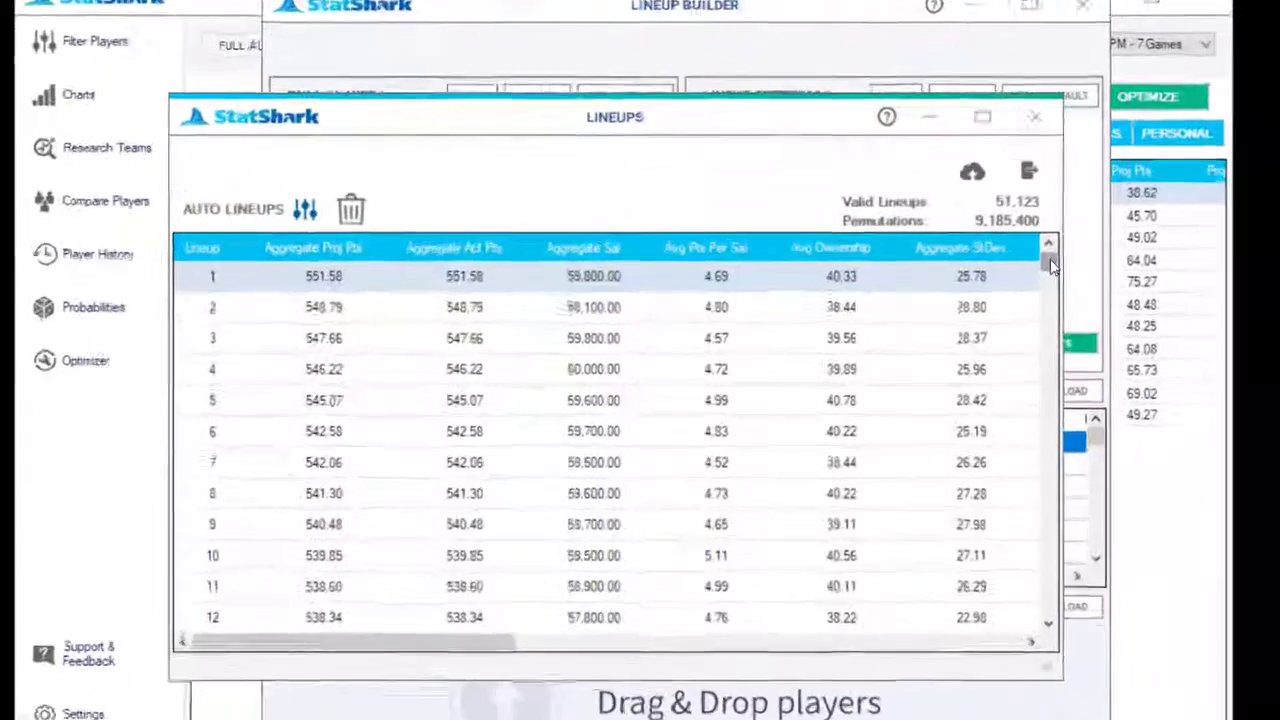
{"action": "left_click_drag", "start_coordinate": [992, 292], "coordinate": [1029, 468]}
{"action": "left_click_drag", "start_coordinate": [1133, 493], "coordinate": [1127, 654]}
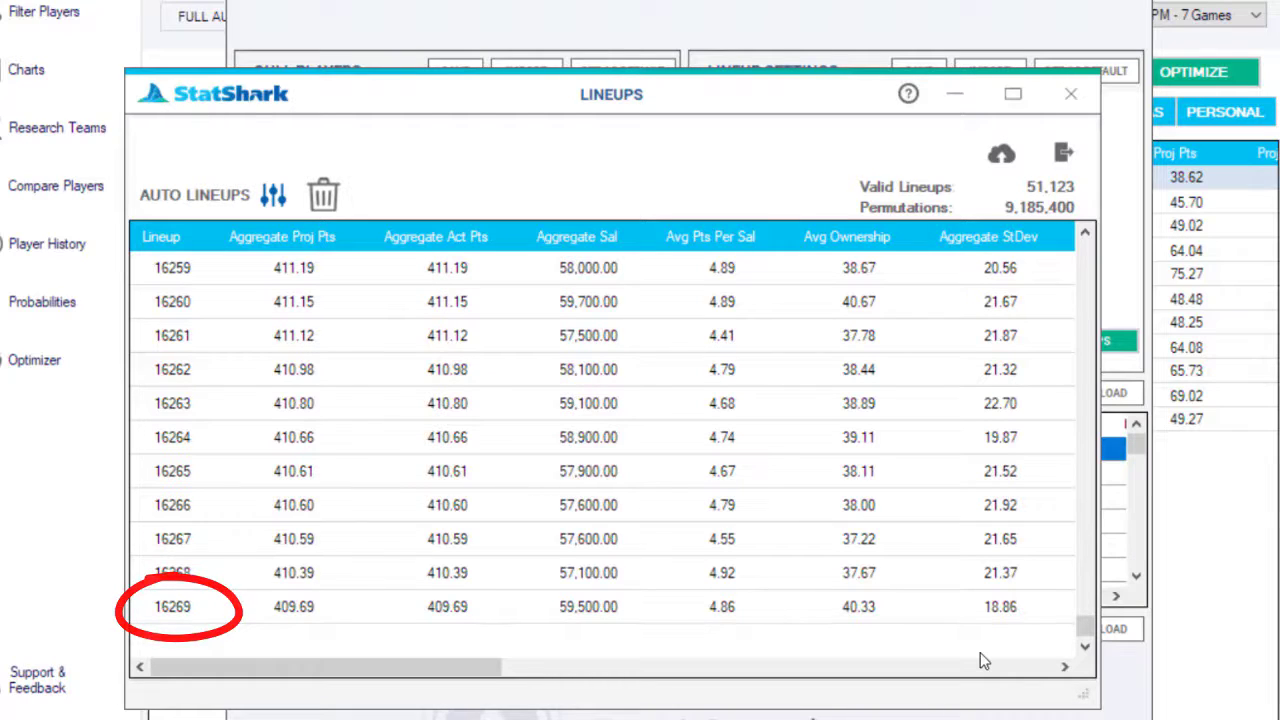
{"action": "left_click_drag", "start_coordinate": [1097, 634], "coordinate": [1088, 252]}
Enlarge the Lineups window to show more columns and sort the lineups by Avg Ownership, ascending and descending.
{"action": "left_click_drag", "start_coordinate": [726, 99], "coordinate": [529, 40]}
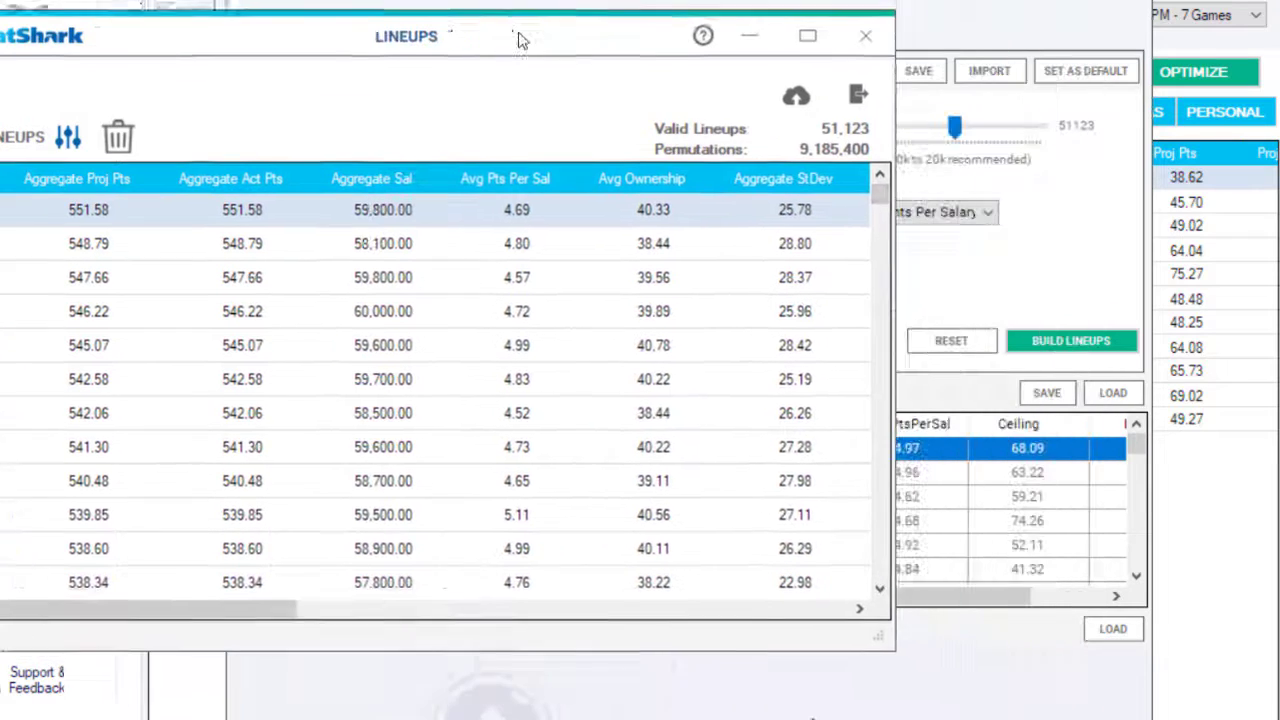
{"action": "left_click_drag", "start_coordinate": [891, 639], "coordinate": [1000, 700]}
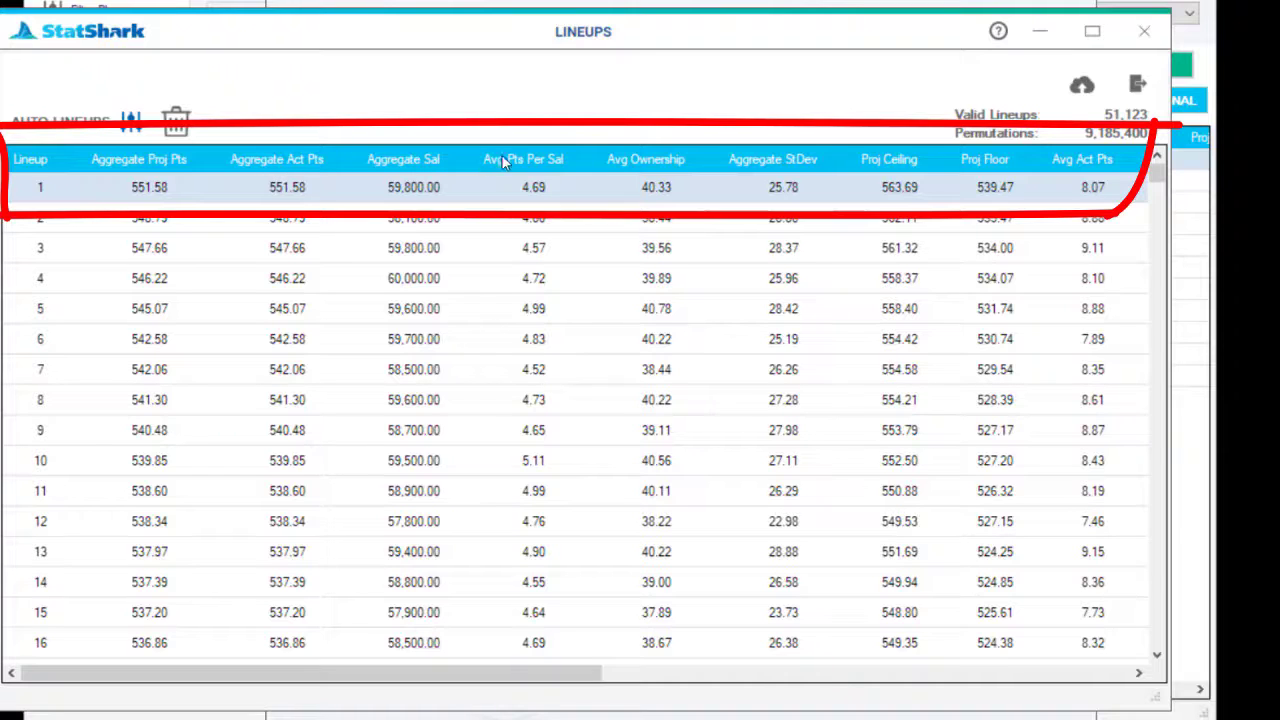
{"action": "left_click", "coordinate": [668, 162]}
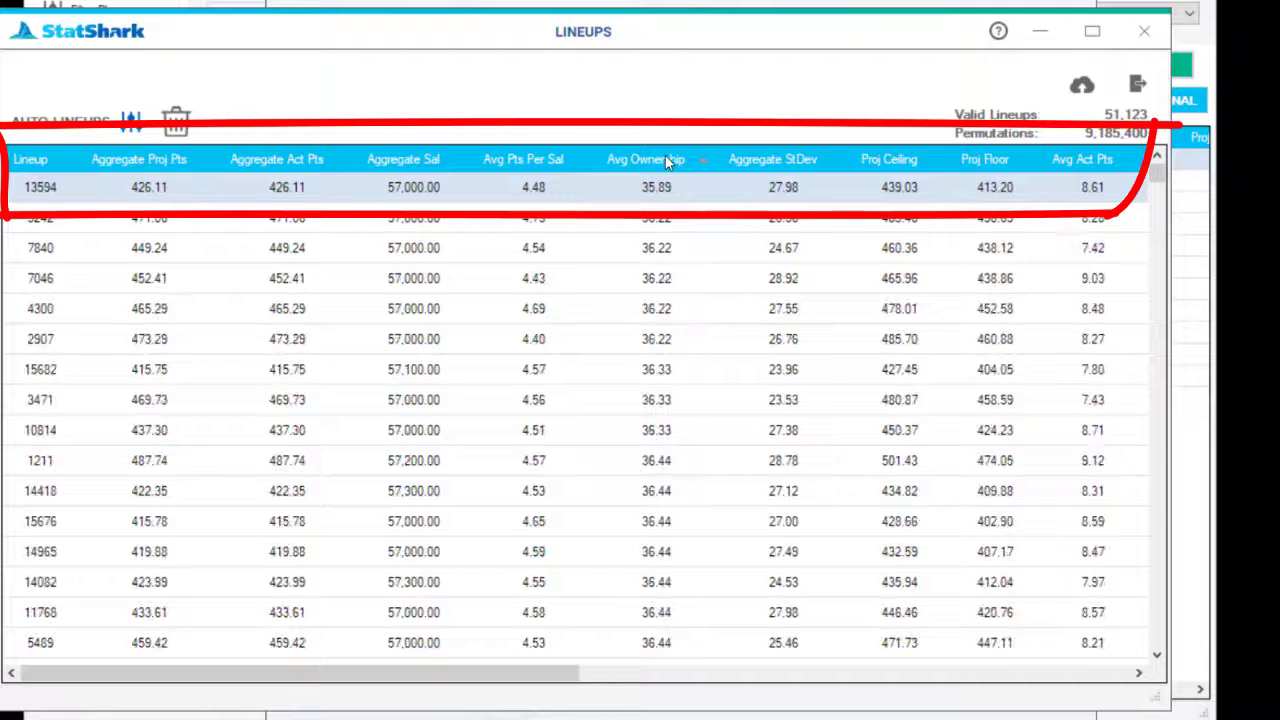
{"action": "left_click", "coordinate": [668, 162]}
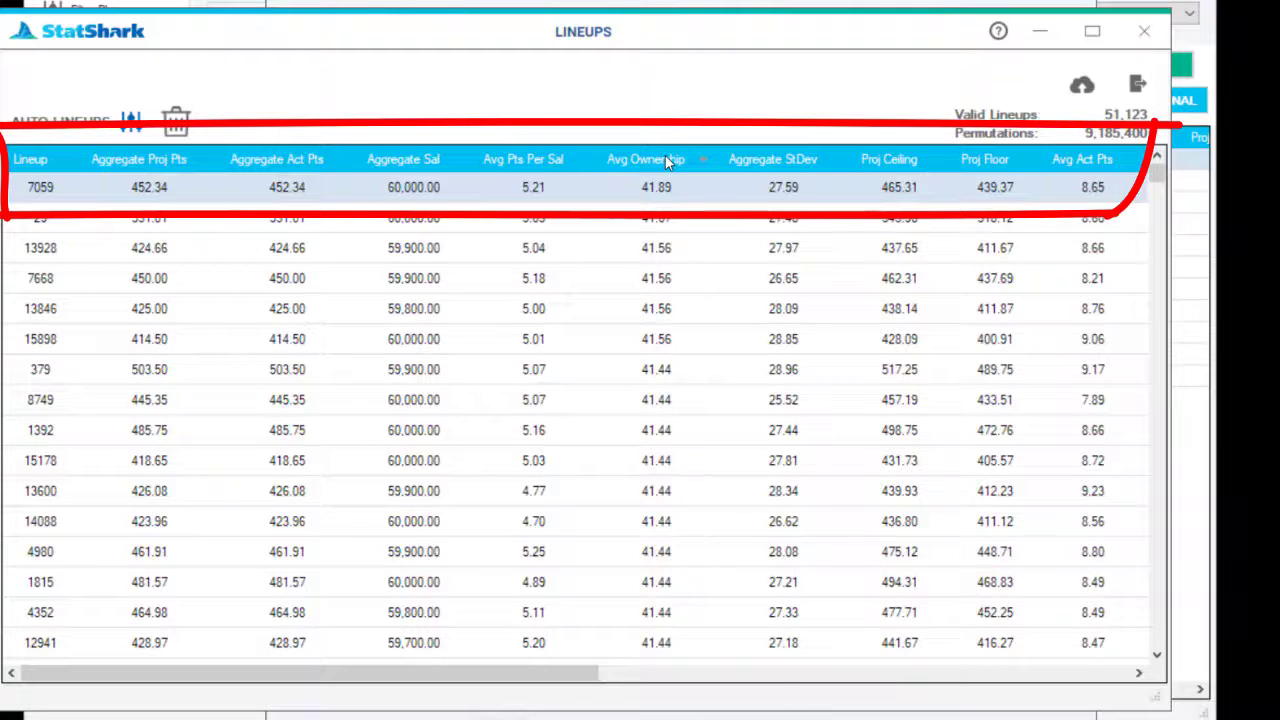
Compare the lineups sorted by Aggregate StDev in both directions, Proj Ceiling descending and Proj Floor descending, and close the lineup list.
{"action": "left_click", "coordinate": [801, 160]}
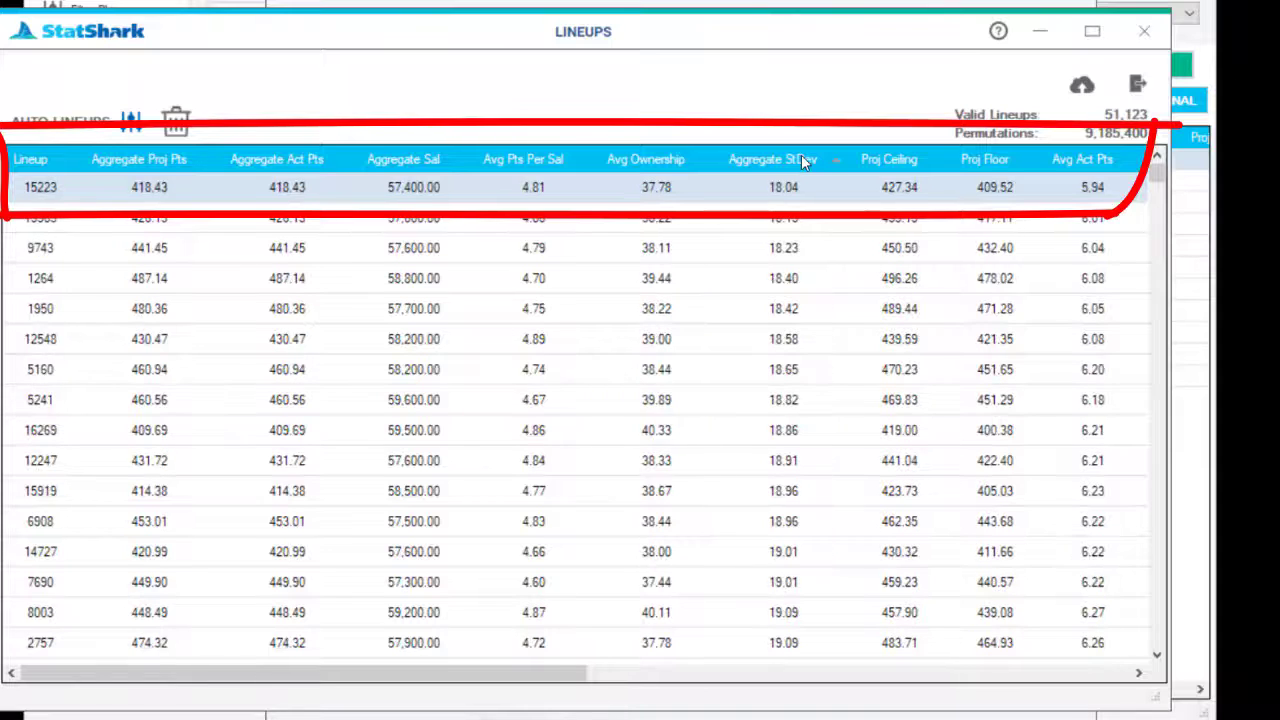
{"action": "left_click", "coordinate": [801, 160]}
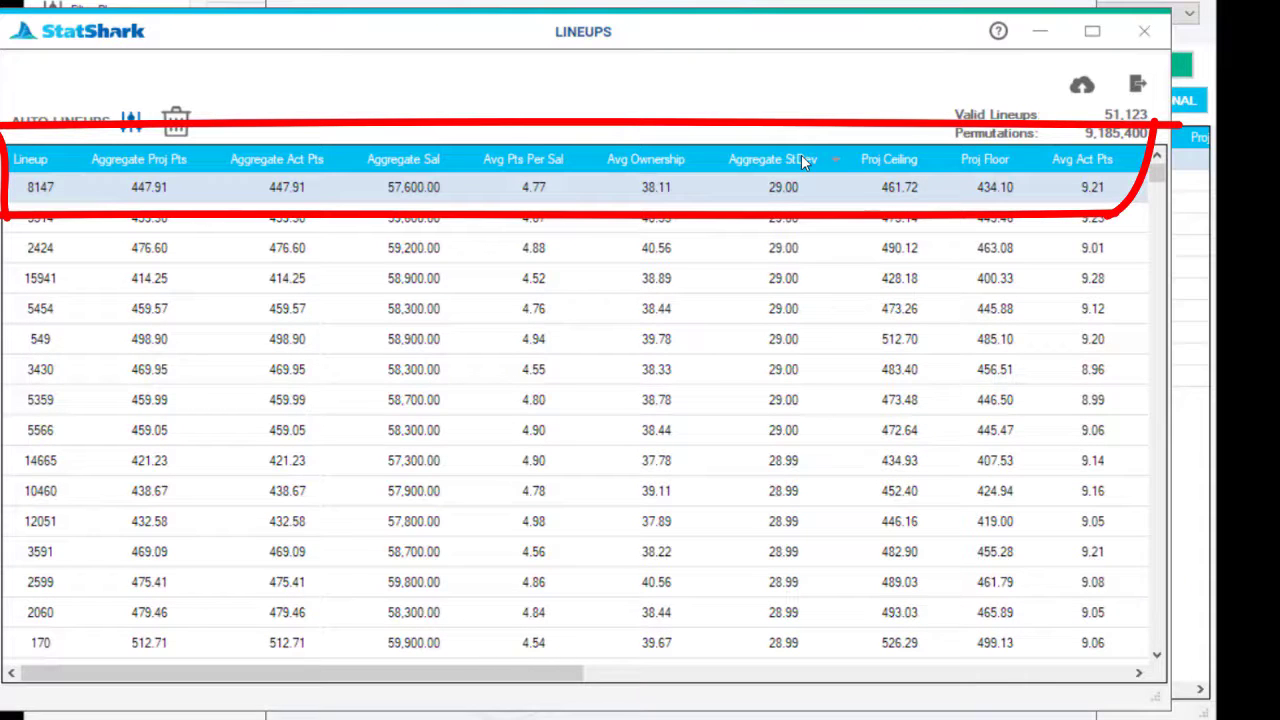
{"action": "left_click", "coordinate": [889, 160]}
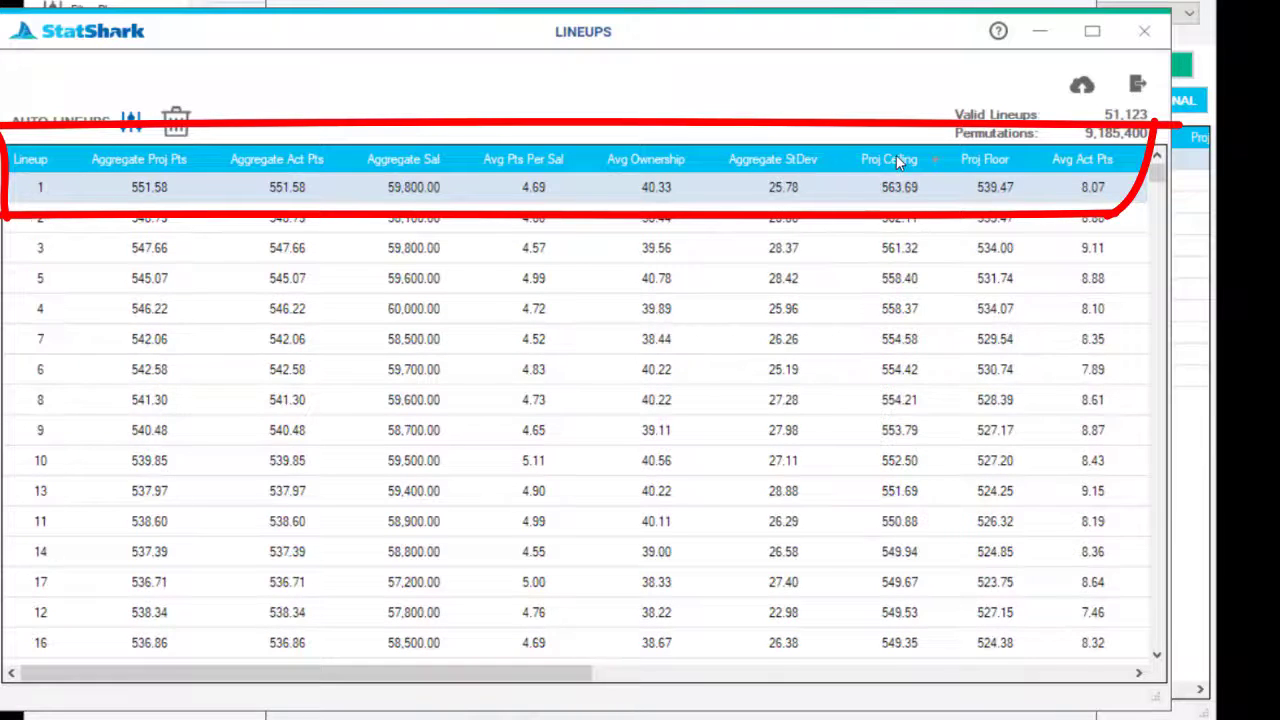
{"action": "left_click", "coordinate": [985, 160]}
{"action": "left_click_drag", "start_coordinate": [500, 677], "coordinate": [596, 677]}
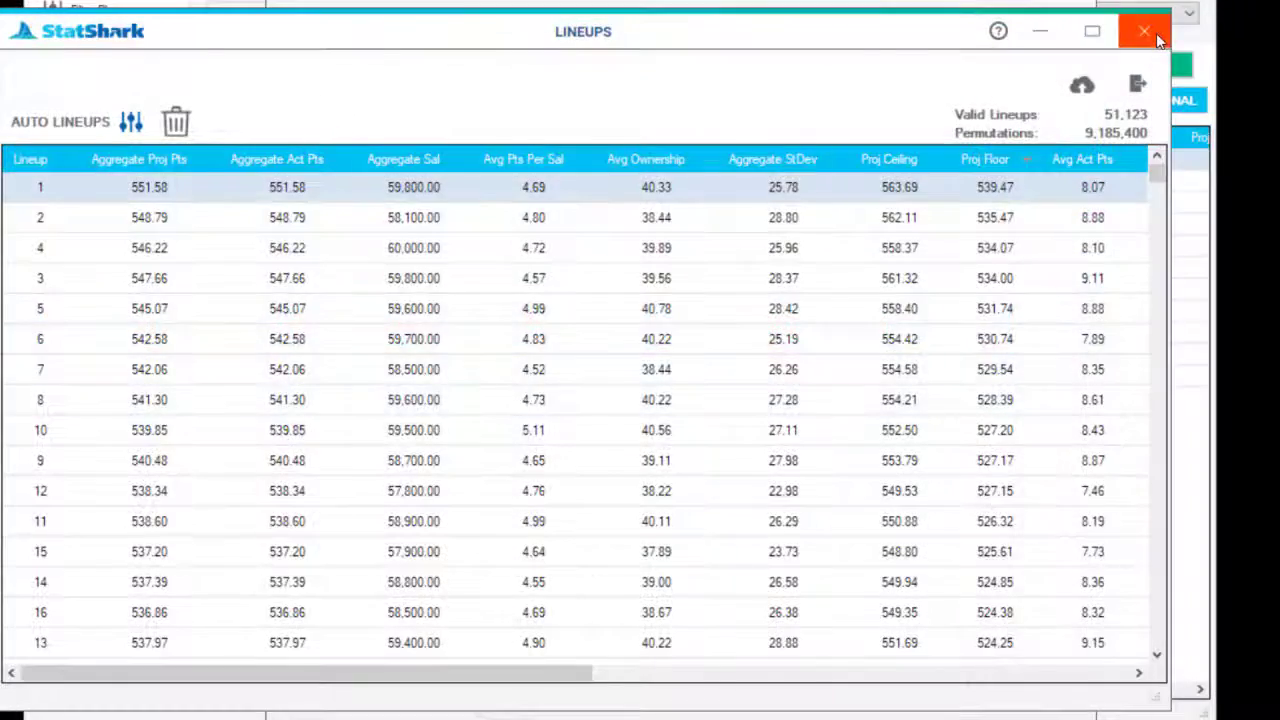
{"action": "left_click", "coordinate": [1145, 33]}
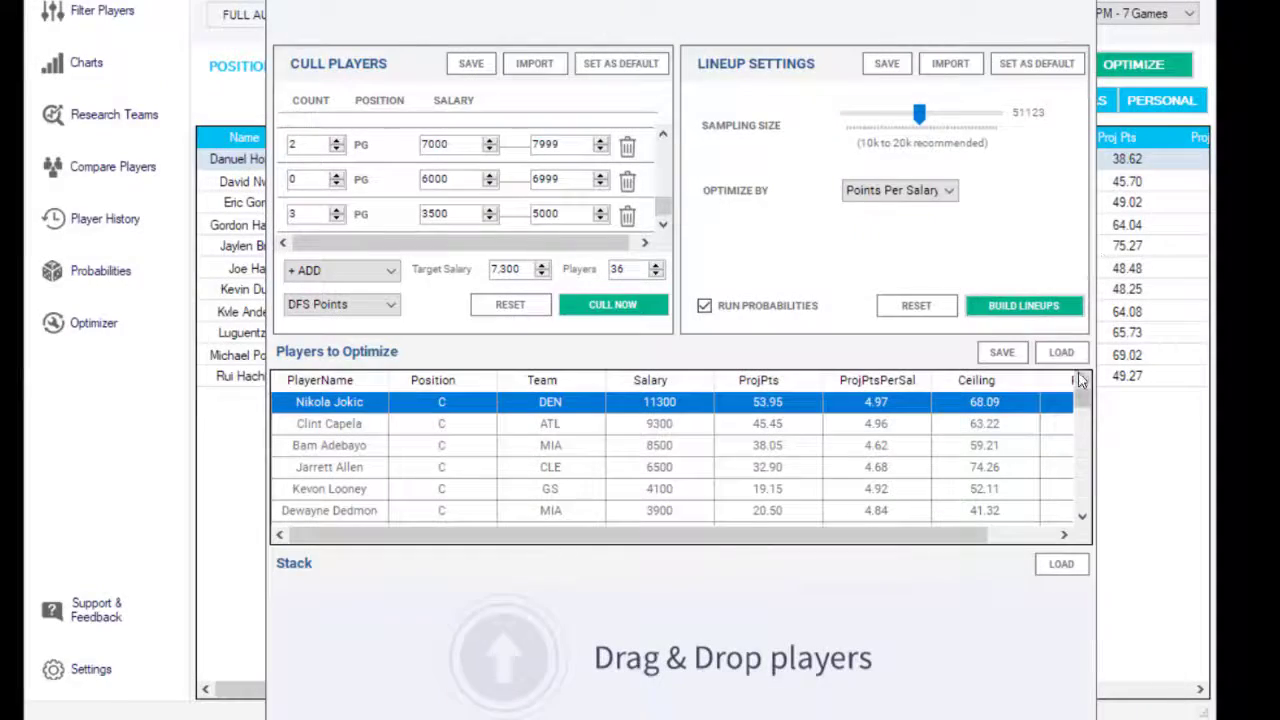